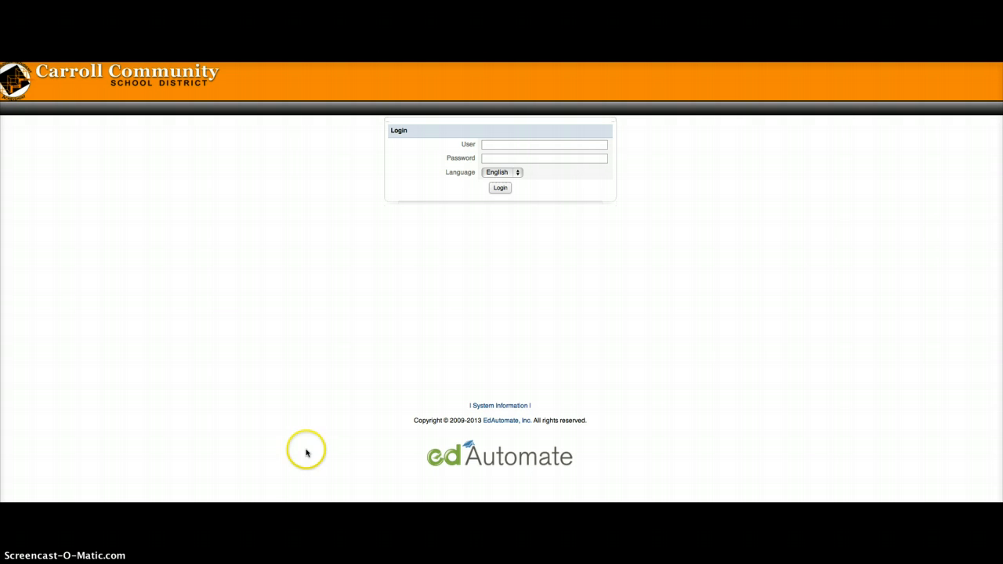
Step: Sign in to EdAutomate by entering the user name in the User field and accepting the suggestion
{"action": "left_click", "coordinate": [488, 145]}
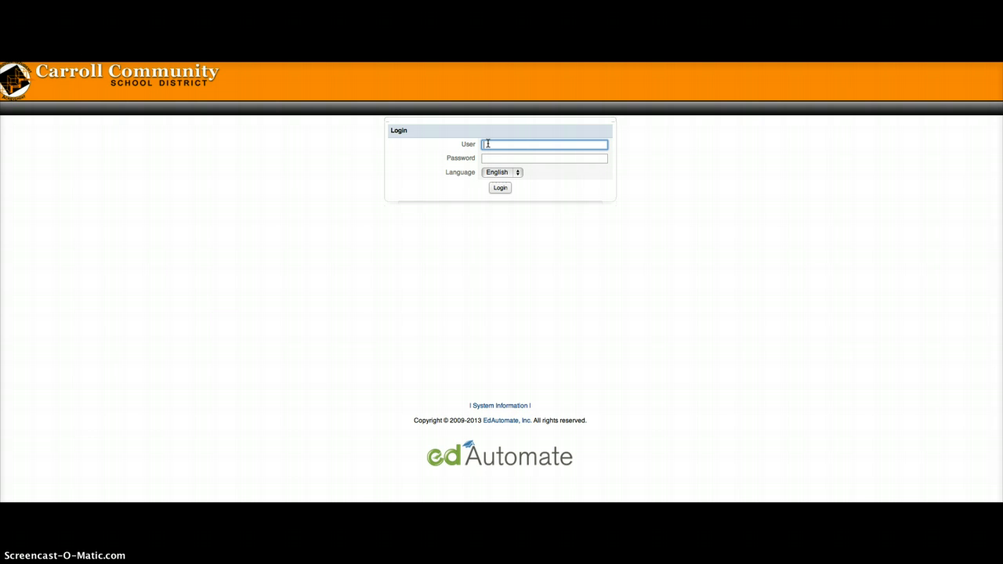
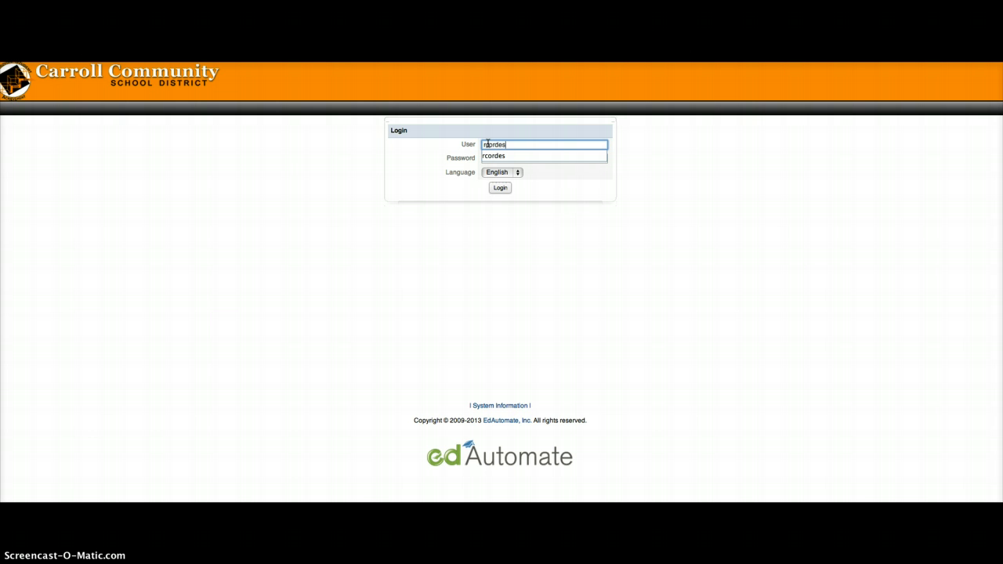
{"action": "key", "text": "Tab"}
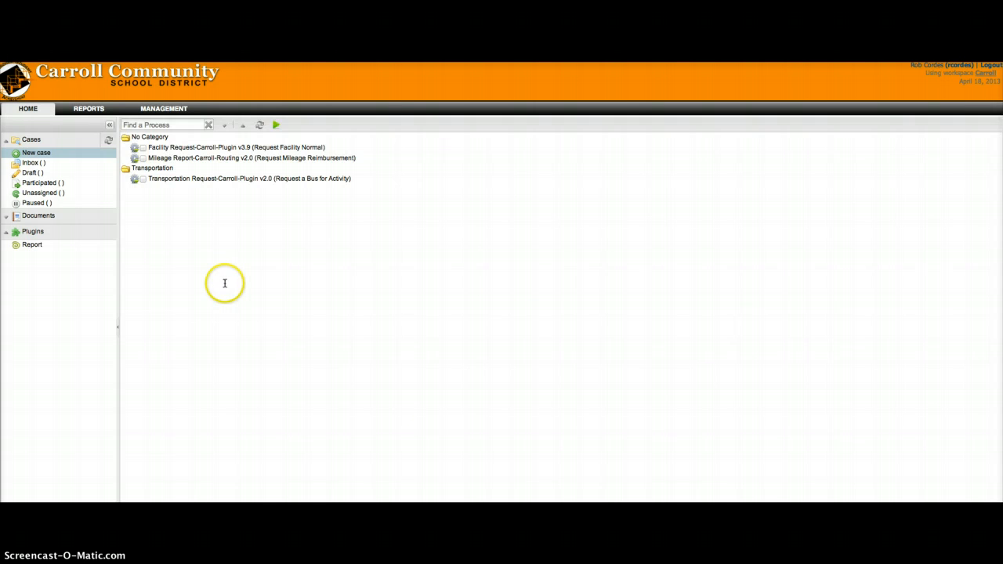
Step: Start a new Mileage Report-Carroll-Routing case, which opens as case 1413
{"action": "left_click", "coordinate": [142, 158]}
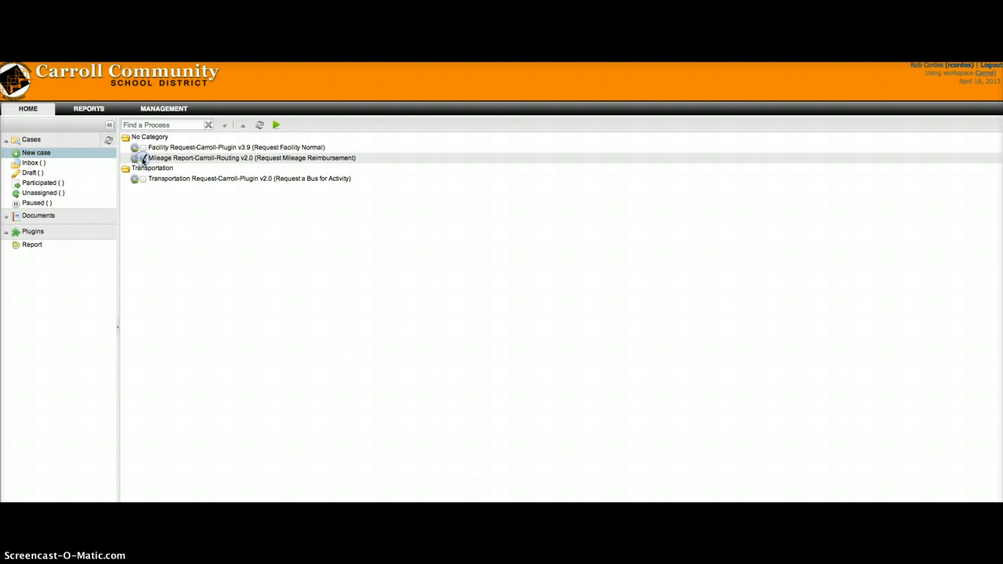
{"action": "left_click", "coordinate": [276, 127]}
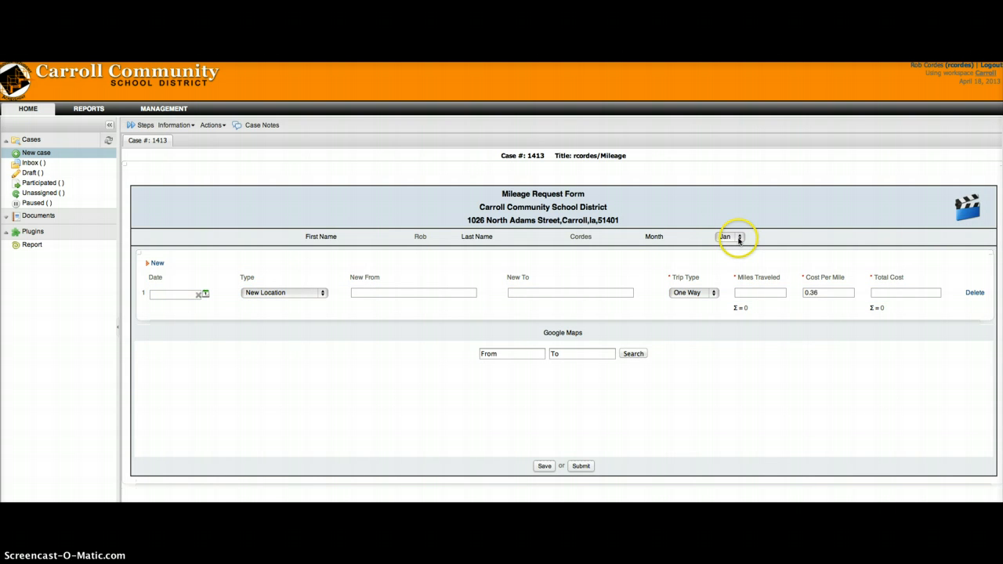
Step: Set the report month to April
{"action": "left_click", "coordinate": [737, 237]}
{"action": "left_click", "coordinate": [728, 264]}
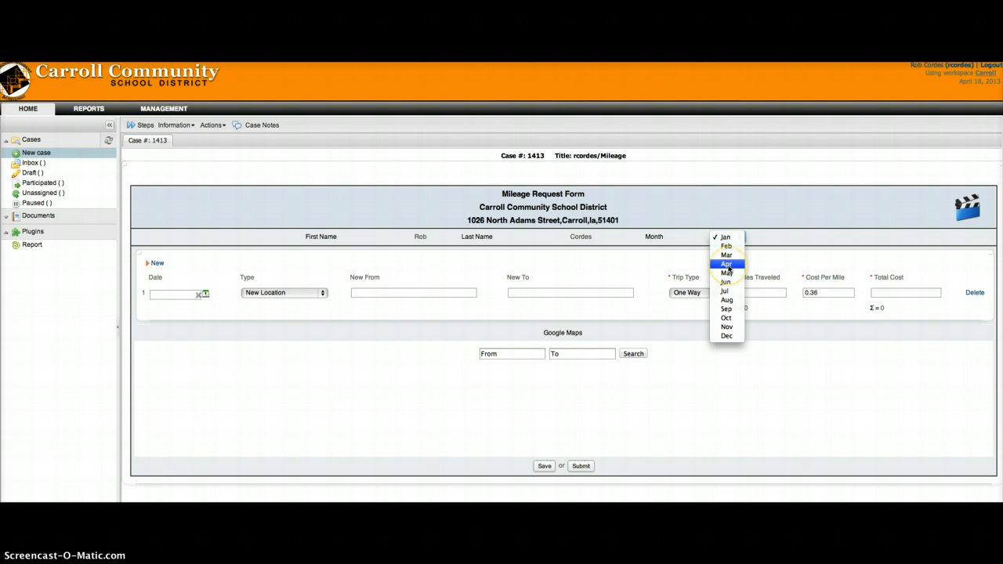
{"action": "left_click", "coordinate": [726, 265]}
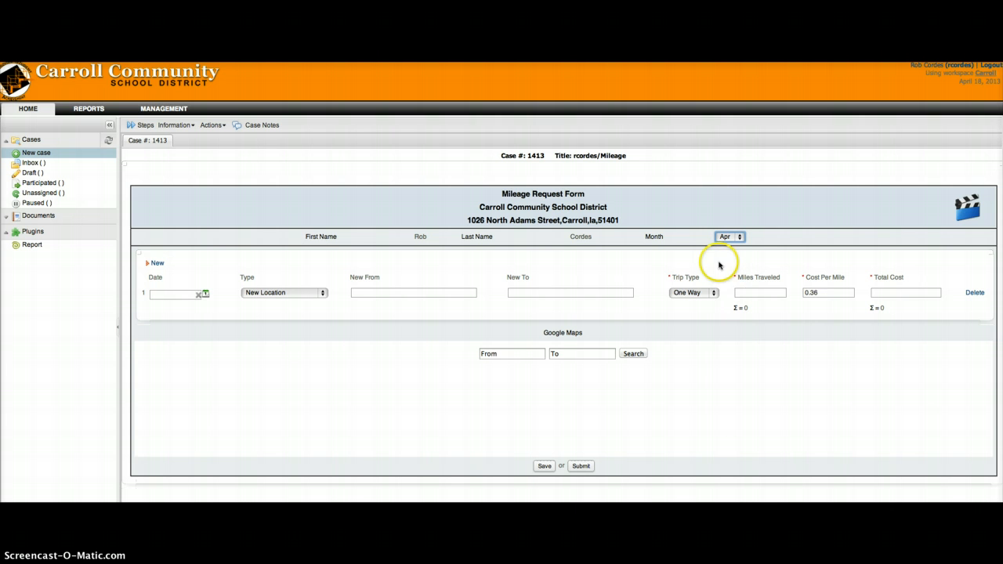
Step: Fill trip 1: 04-01-2013, Predetermined Location, Adams Elementary School to Fairview
{"action": "left_click", "coordinate": [204, 293]}
{"action": "left_click", "coordinate": [215, 334]}
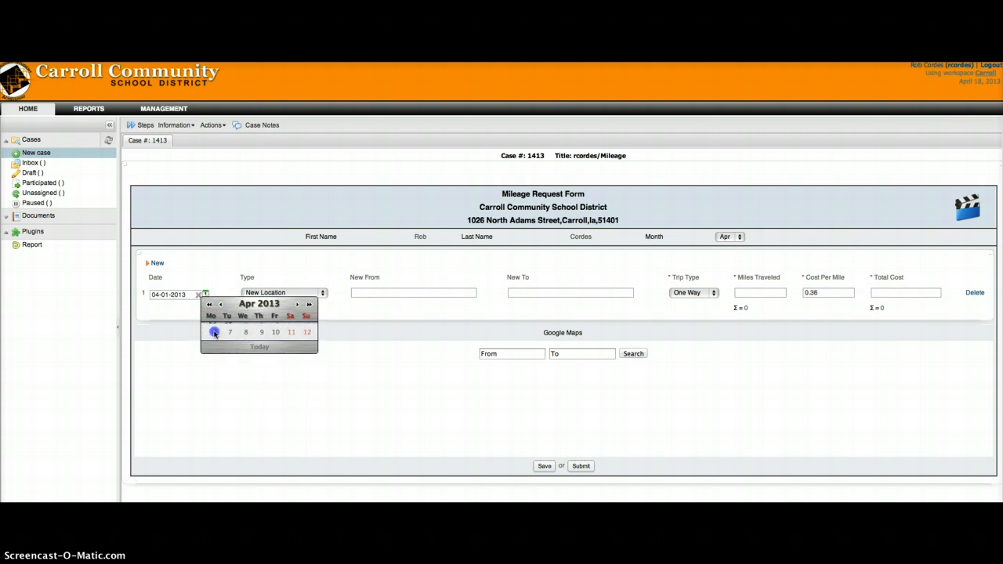
{"action": "left_click", "coordinate": [321, 294]}
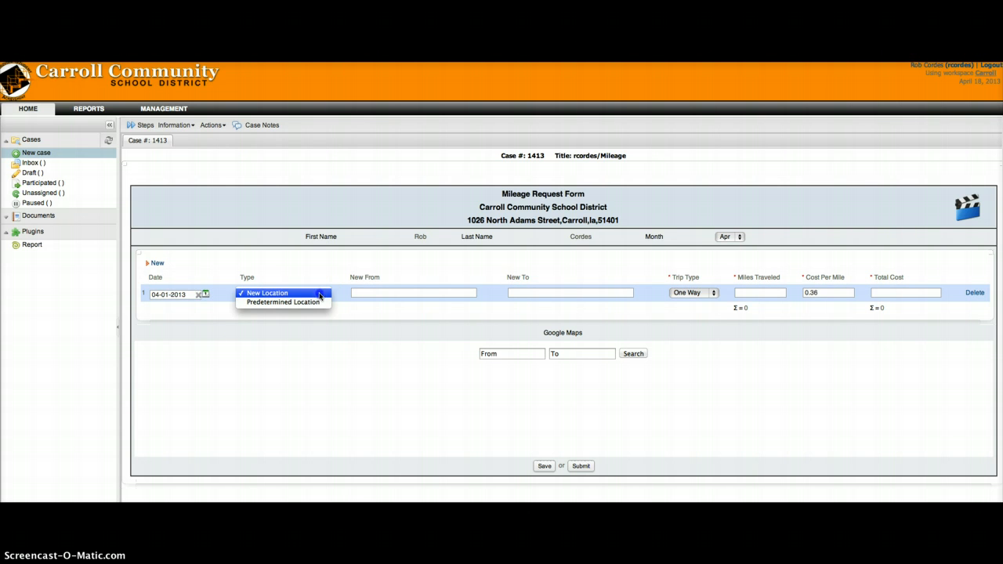
{"action": "left_click", "coordinate": [313, 302]}
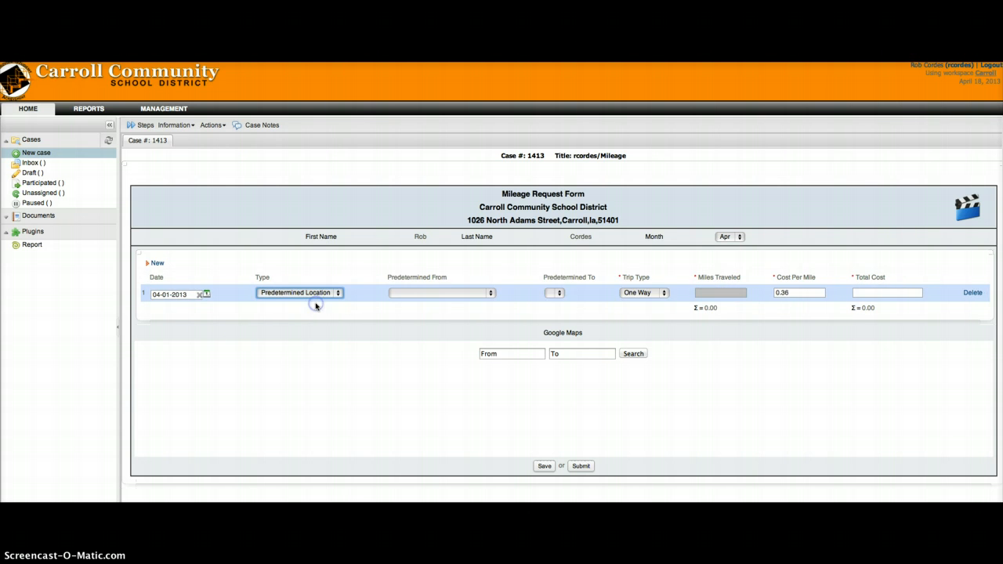
{"action": "left_click", "coordinate": [492, 294]}
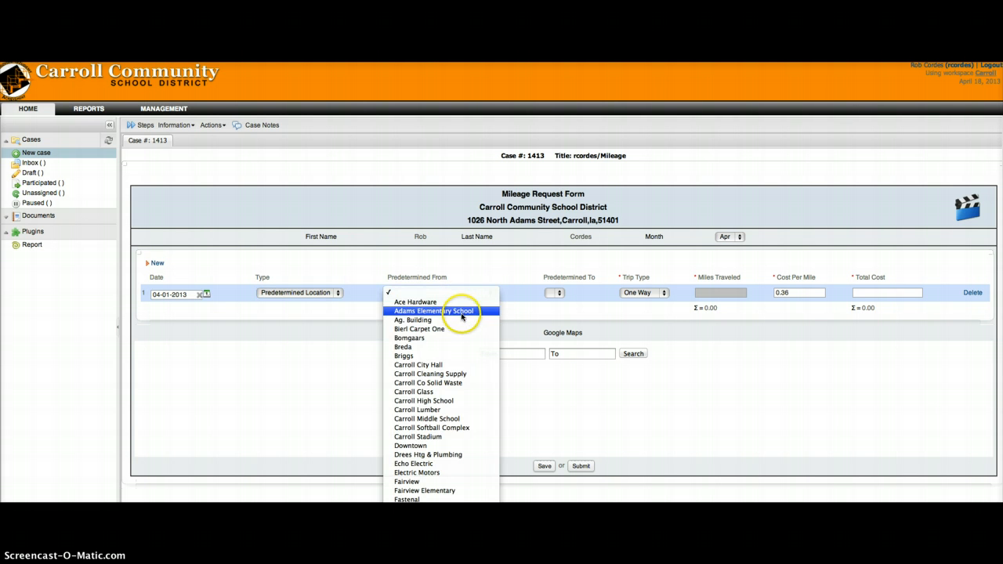
{"action": "left_click", "coordinate": [458, 311]}
{"action": "left_click", "coordinate": [604, 296]}
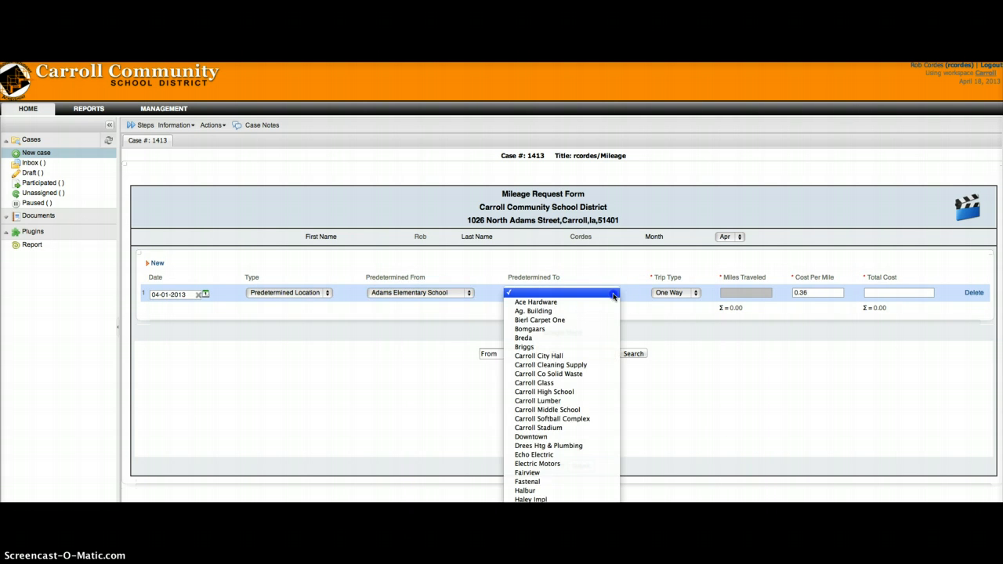
{"action": "left_click", "coordinate": [533, 473]}
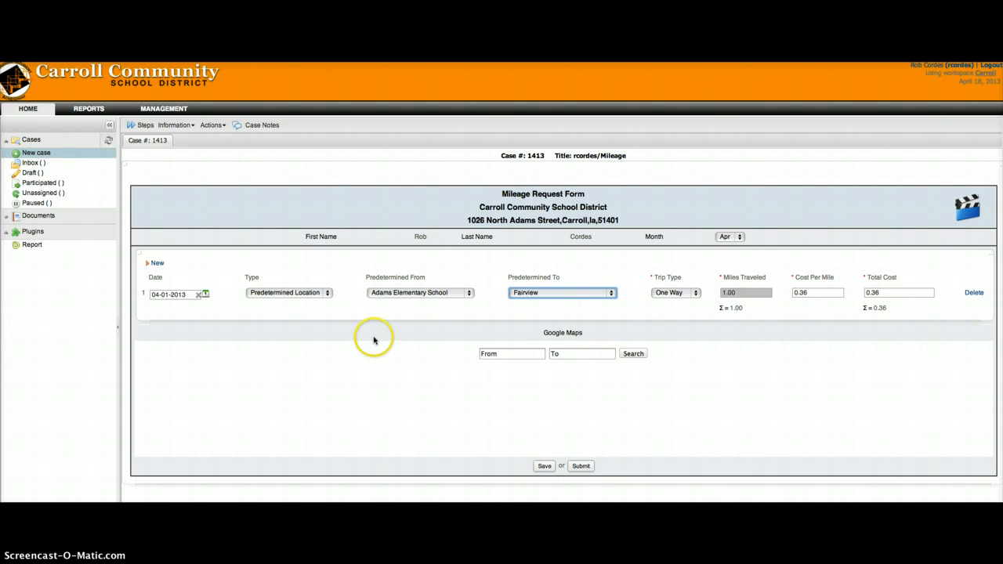
Step: Add trip 2 on 04-01-2013, Fairview to Carroll Middle School (1.30 miles, 0.47), then a third row
{"action": "left_click", "coordinate": [159, 266]}
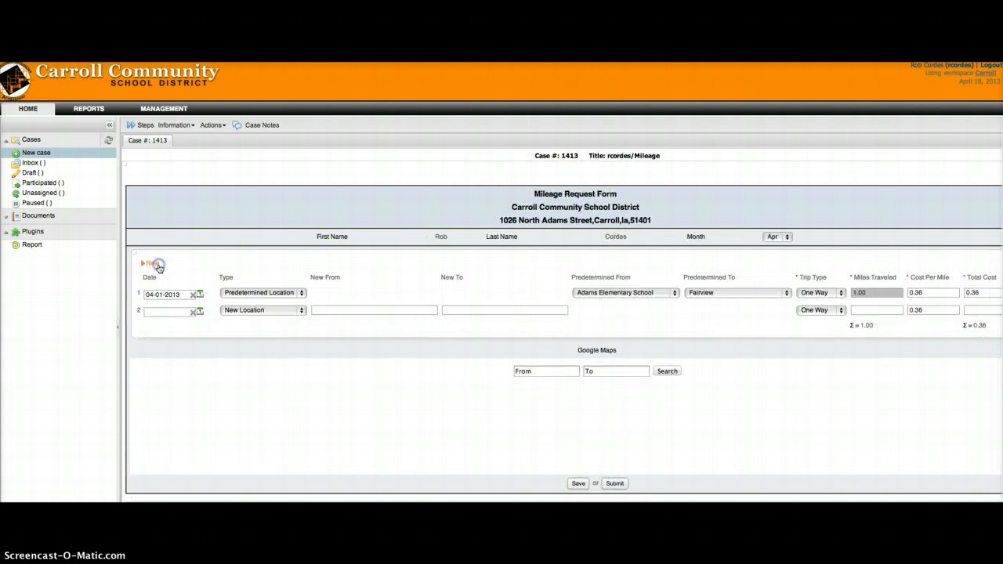
{"action": "left_click", "coordinate": [200, 312]}
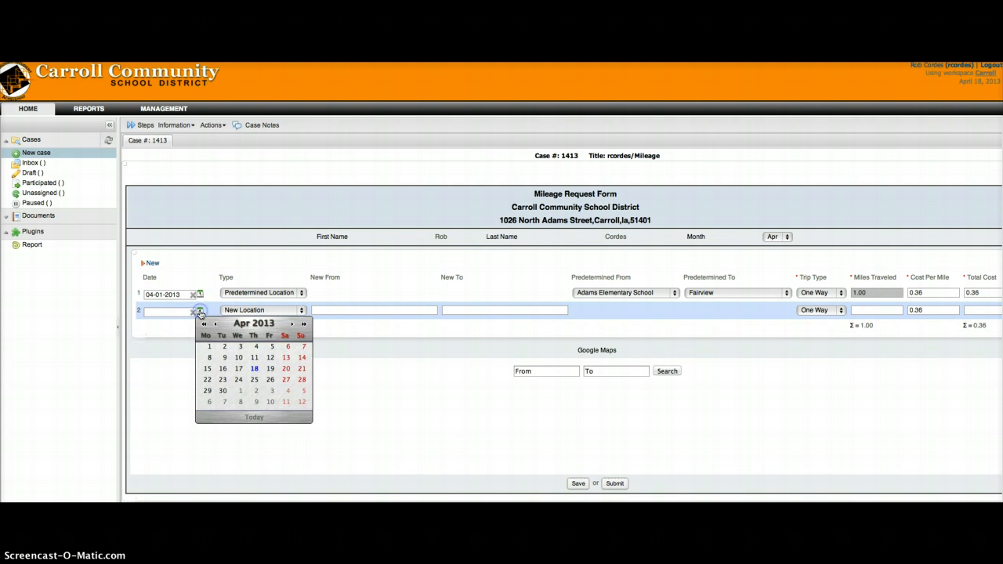
{"action": "left_click", "coordinate": [208, 347]}
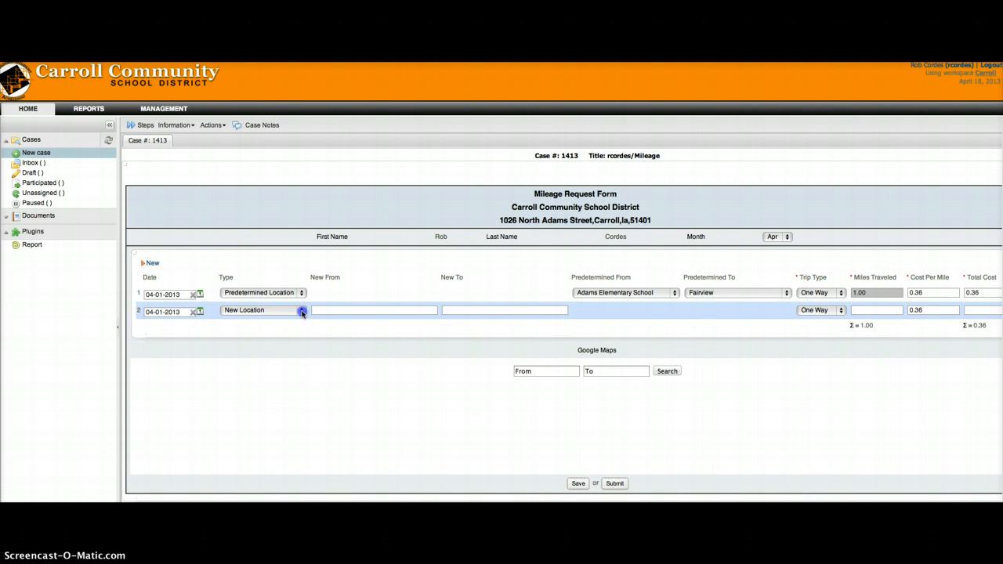
{"action": "left_click", "coordinate": [291, 312]}
{"action": "left_click", "coordinate": [286, 323]}
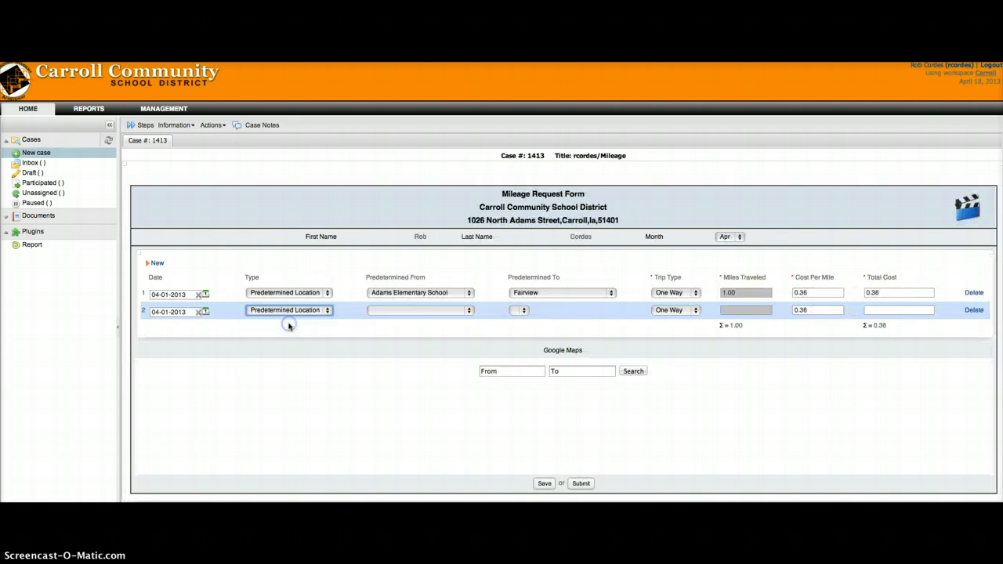
{"action": "left_click", "coordinate": [469, 312]}
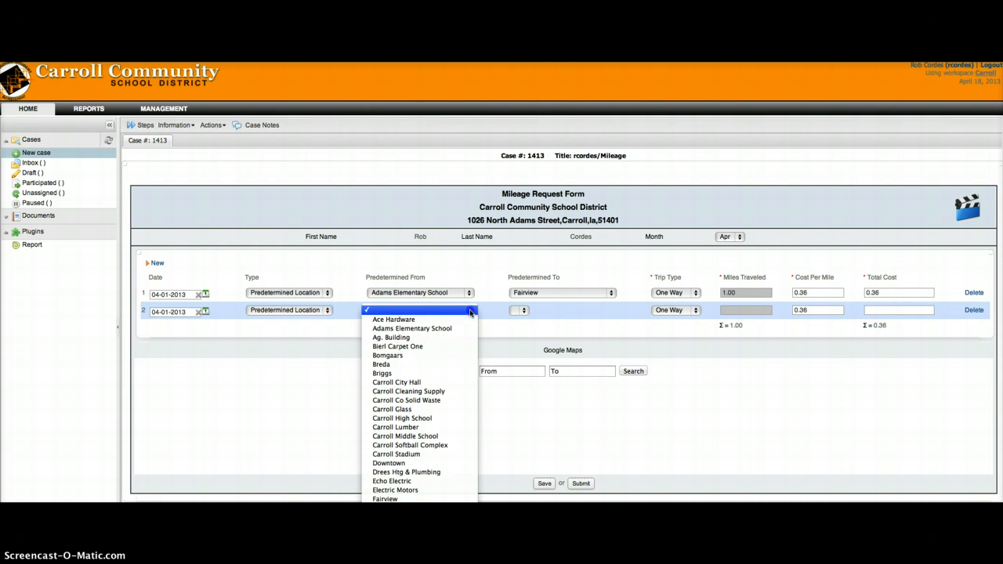
{"action": "left_click", "coordinate": [388, 500]}
{"action": "left_click", "coordinate": [611, 311]}
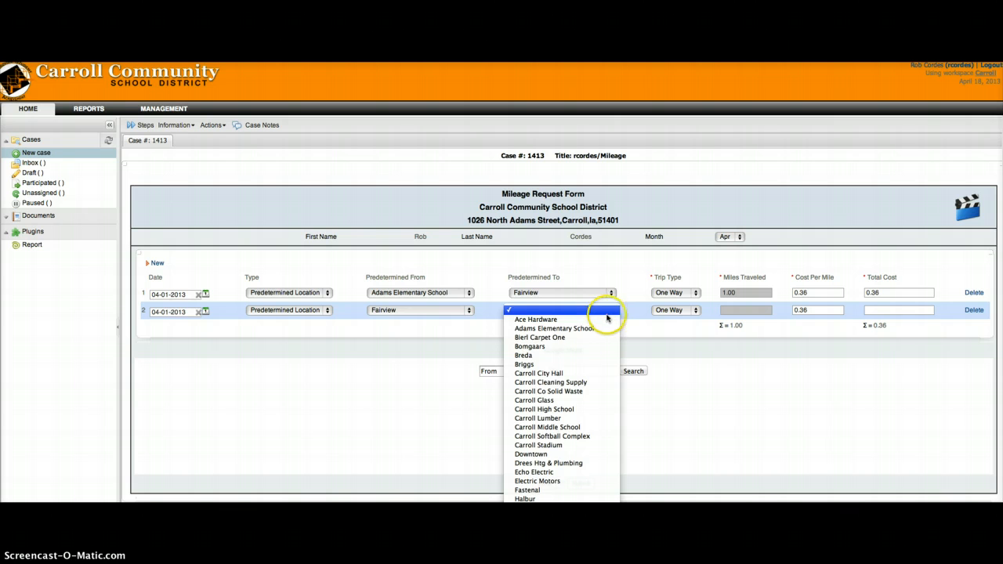
{"action": "left_click", "coordinate": [554, 427]}
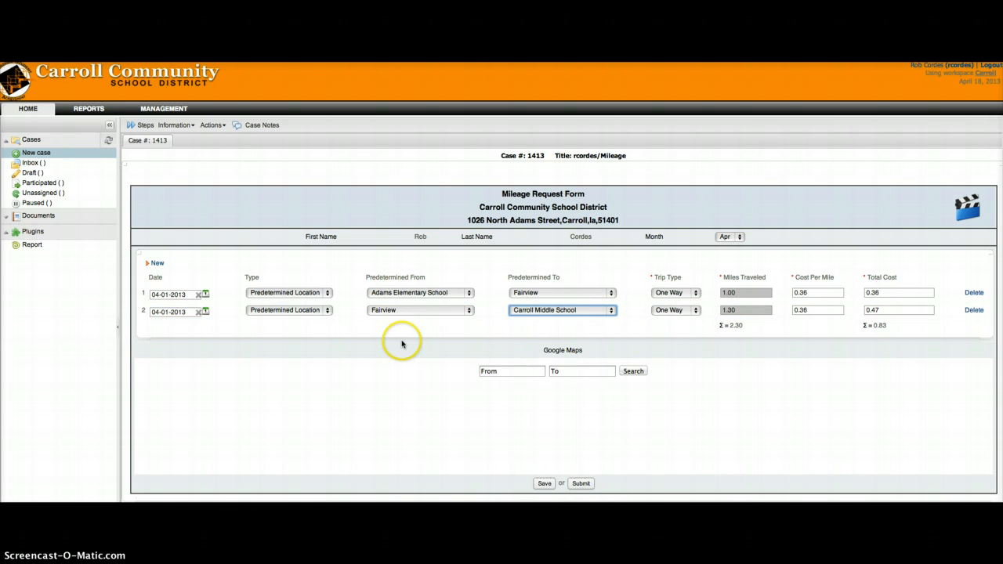
{"action": "left_click", "coordinate": [157, 263]}
Step: Fill trip 3 on 04-01-2013, Carroll Middle School to Adams Elementary School, then add a fourth row
{"action": "left_click", "coordinate": [200, 328]}
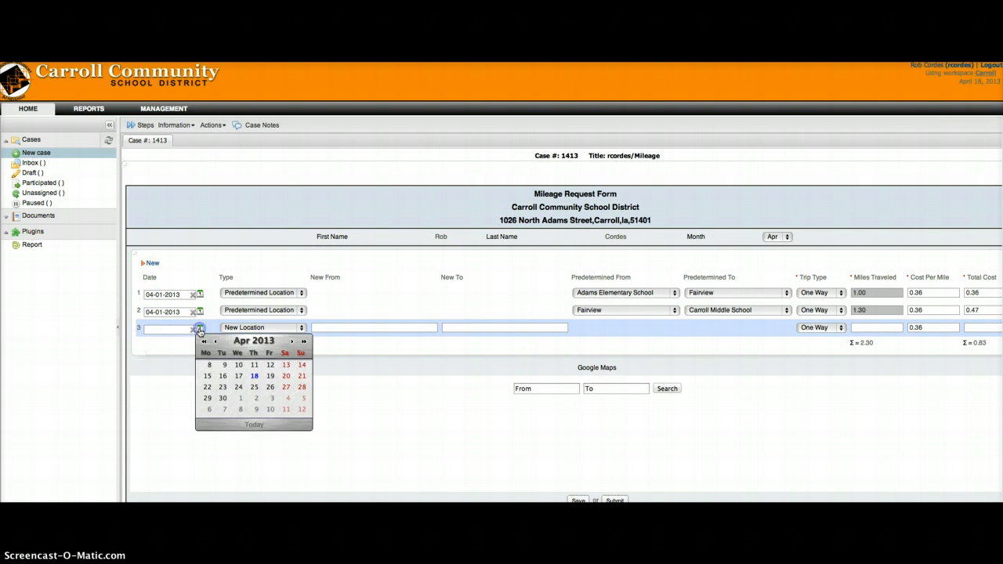
{"action": "left_click", "coordinate": [209, 367]}
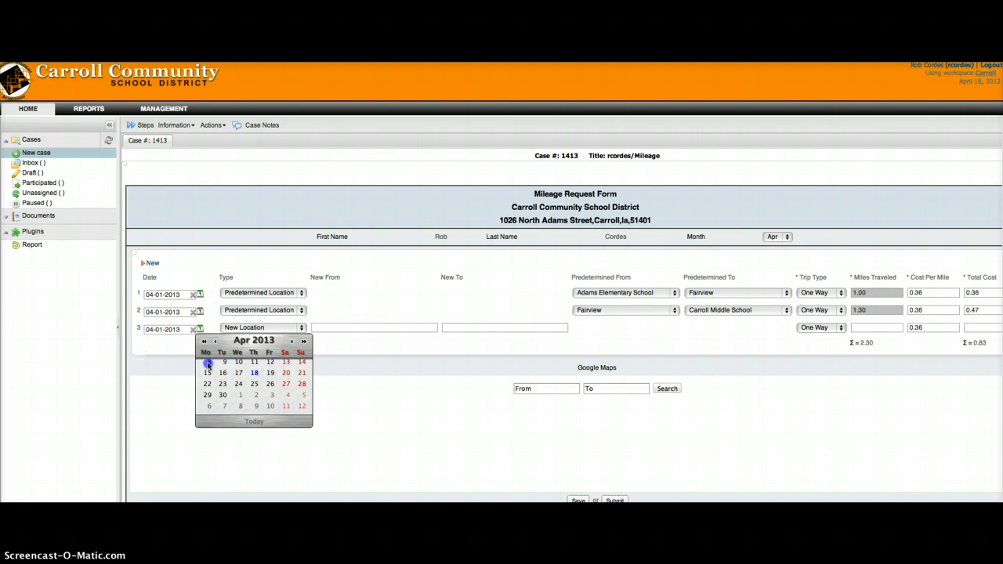
{"action": "left_click", "coordinate": [286, 326]}
{"action": "left_click", "coordinate": [287, 338]}
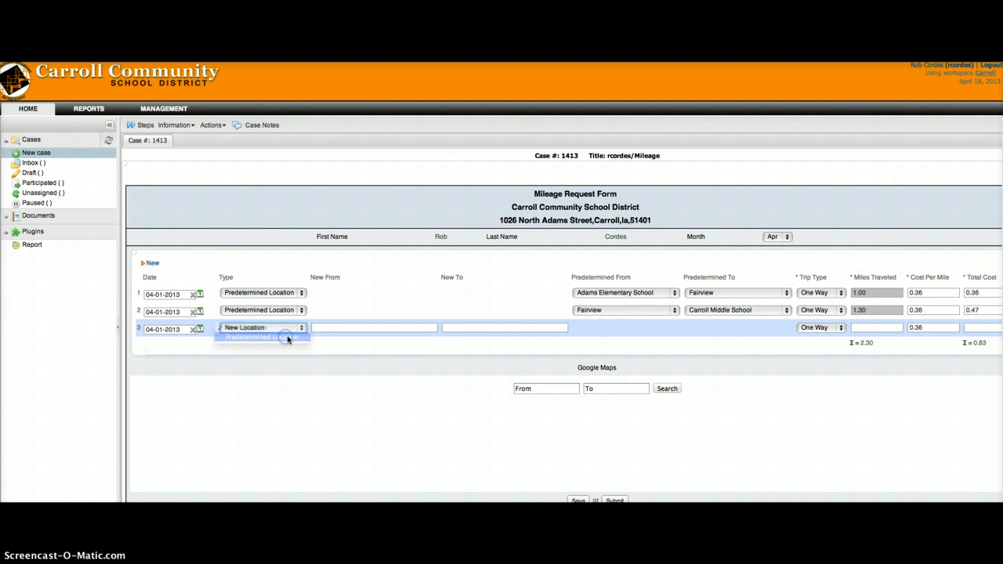
{"action": "left_click", "coordinate": [470, 327]}
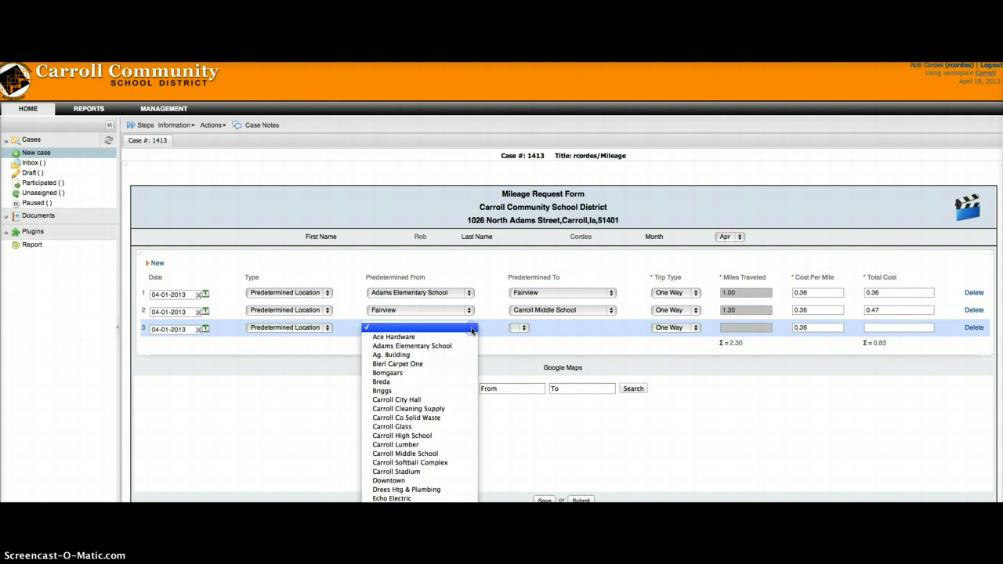
{"action": "left_click", "coordinate": [416, 454]}
{"action": "left_click", "coordinate": [604, 334]}
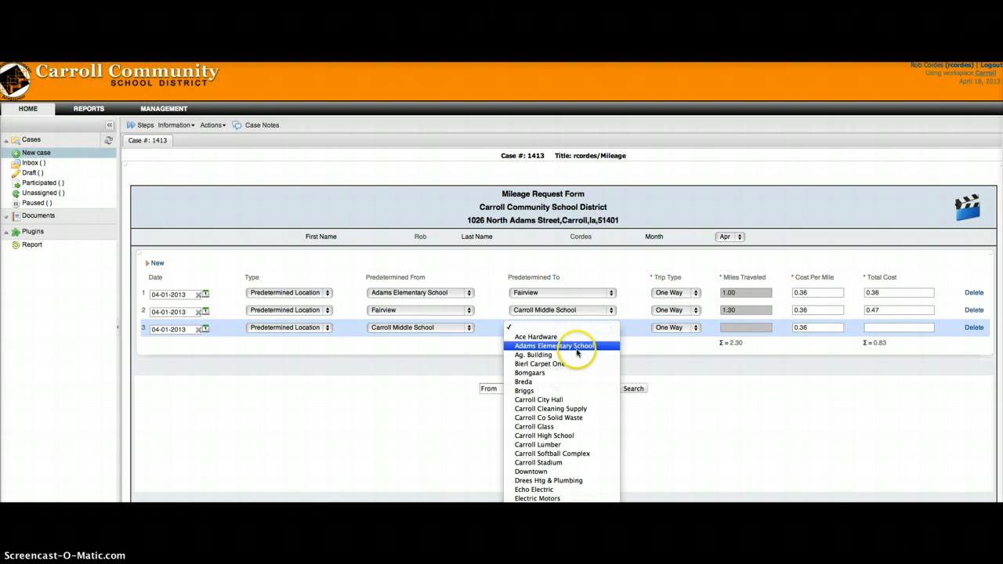
{"action": "left_click", "coordinate": [576, 346]}
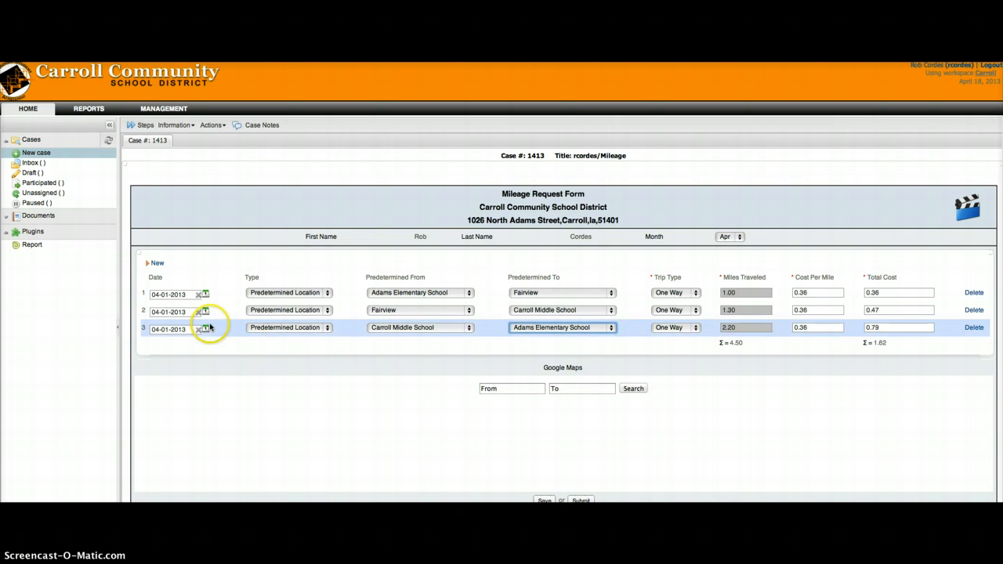
{"action": "left_click", "coordinate": [157, 264]}
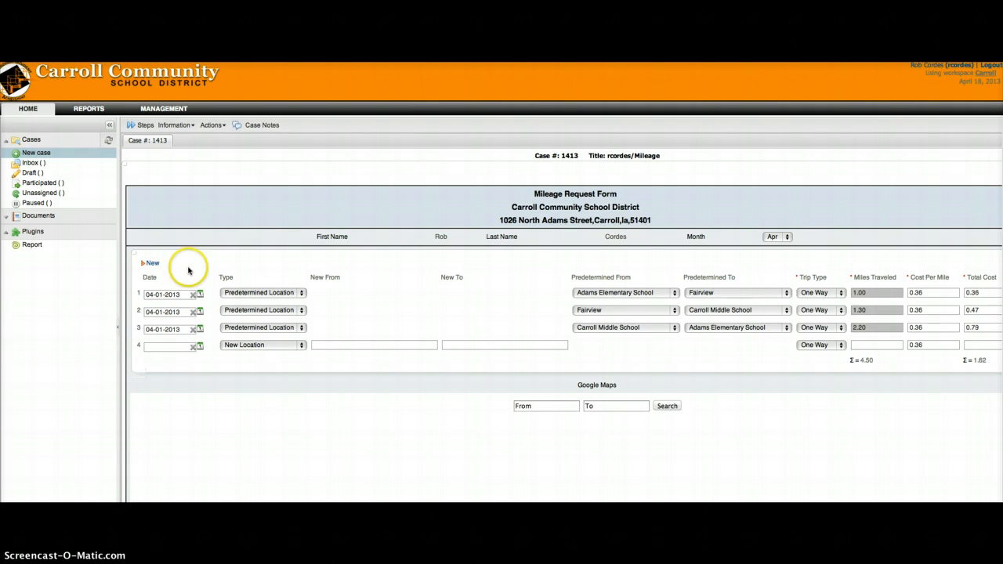
Step: Date row 4 April 2, 2013, from the district office address to the Johnston, IA address
{"action": "left_click", "coordinate": [200, 347]}
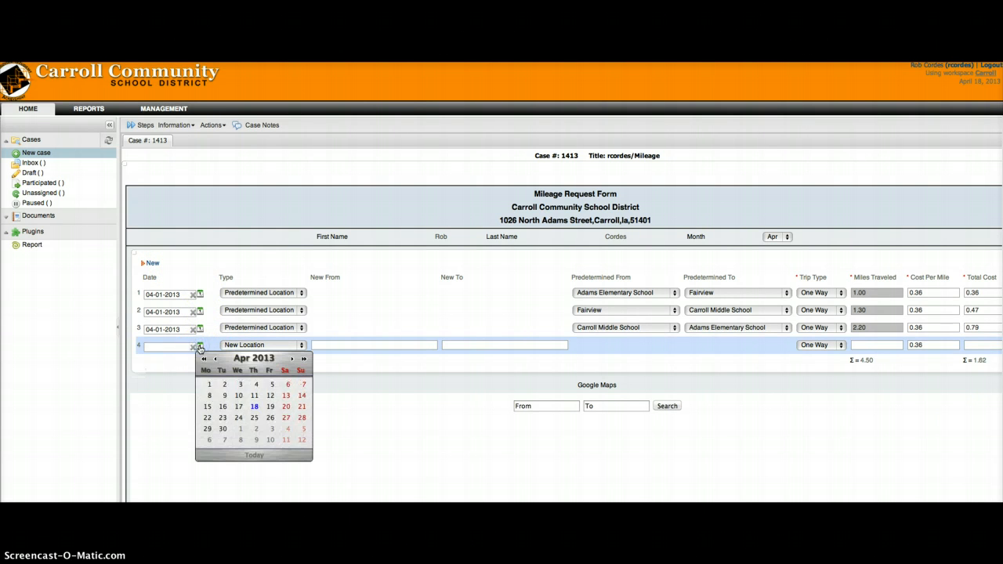
{"action": "left_click", "coordinate": [224, 386]}
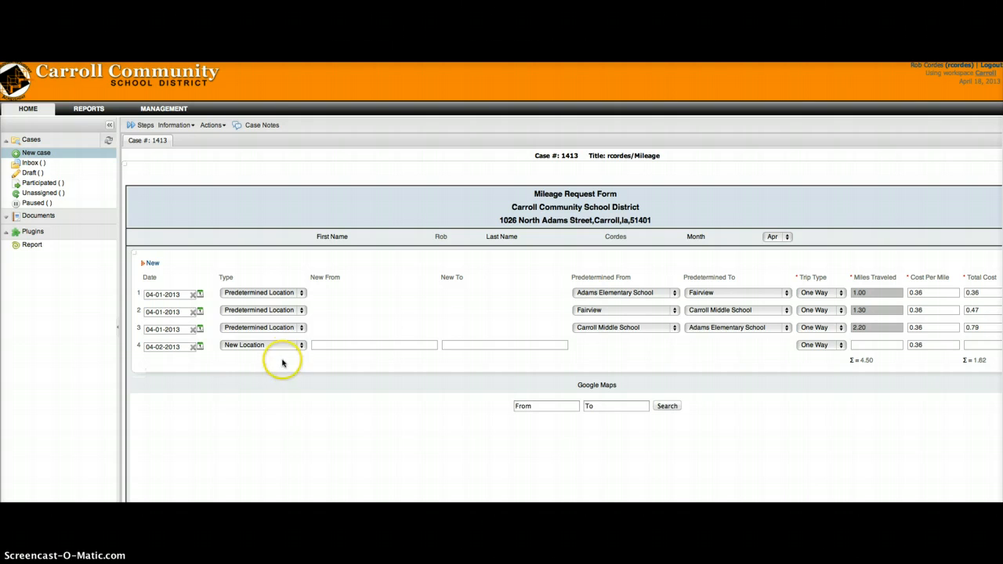
{"action": "left_click", "coordinate": [325, 345]}
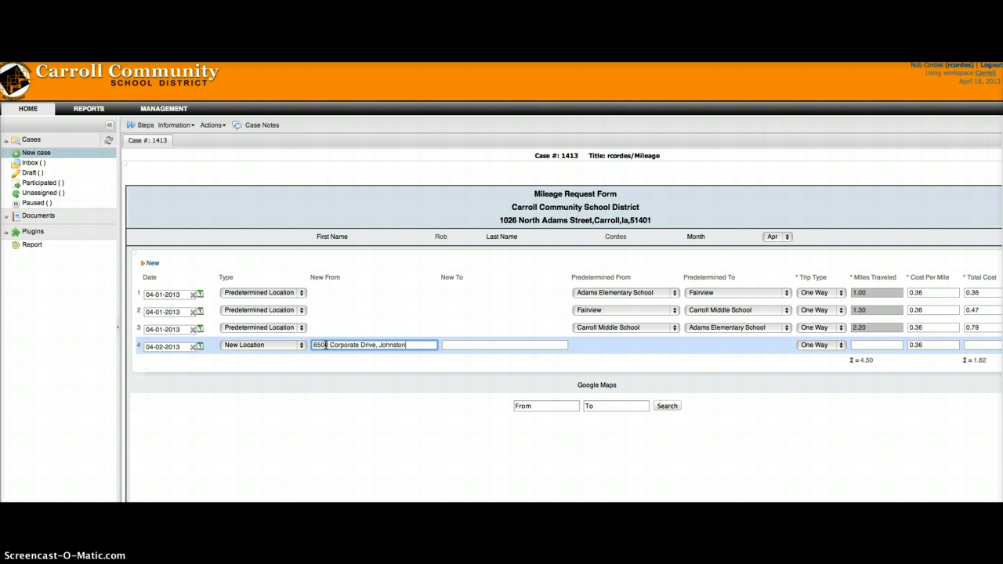
{"action": "key", "text": "Tab"}
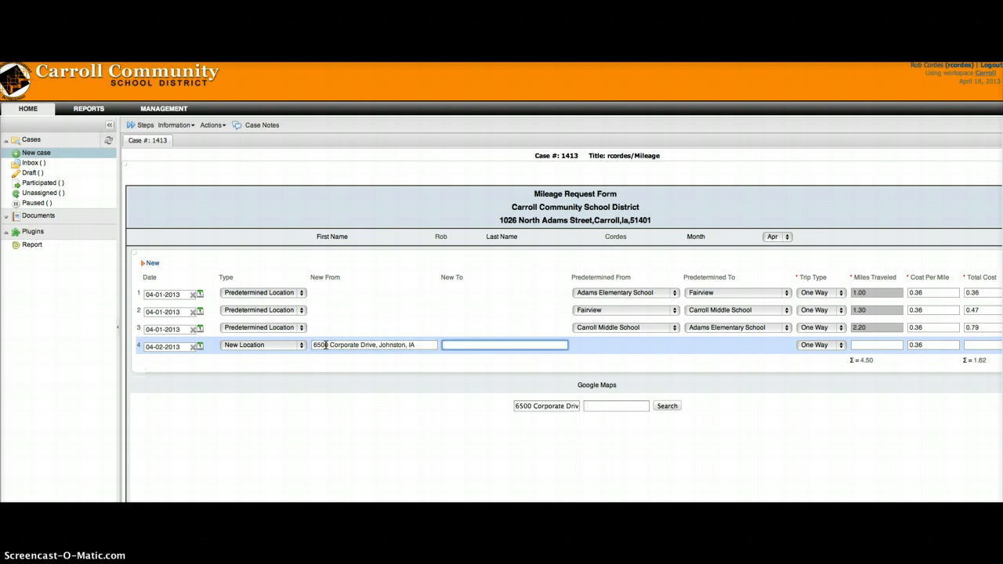
{"action": "left_click_drag", "start_coordinate": [418, 345], "coordinate": [306, 337]}
{"action": "key", "text": "ctrl+c"}
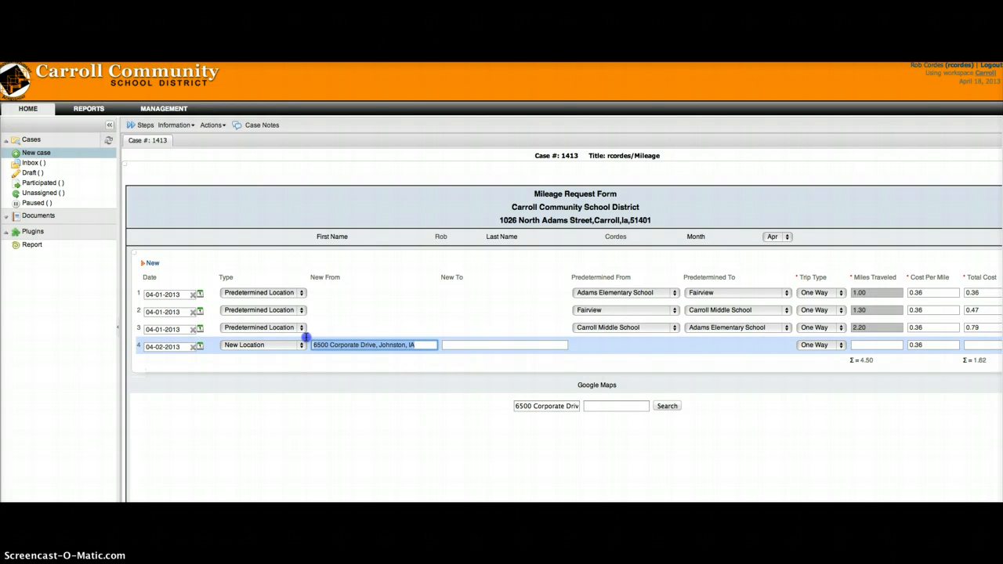
{"action": "key", "text": "BackSpace"}
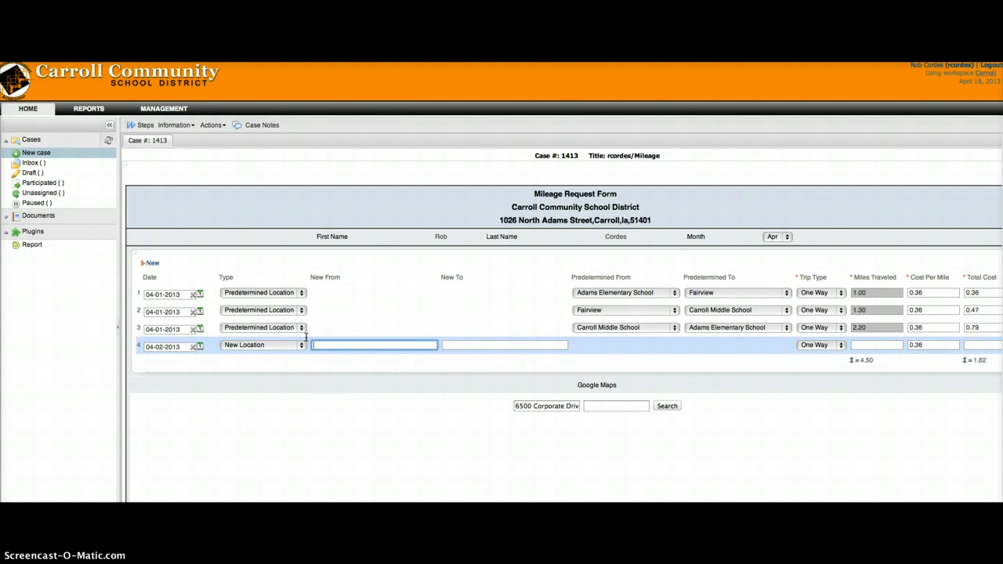
{"action": "left_click", "coordinate": [453, 343]}
{"action": "key", "text": "ctrl+v"}
{"action": "left_click", "coordinate": [358, 347]}
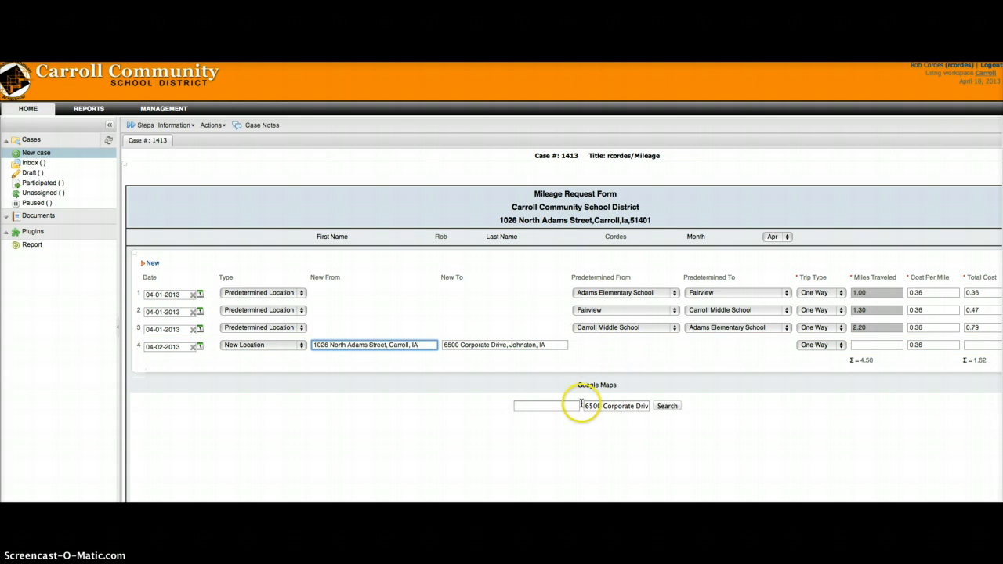
Step: Run the Google Maps Search for row 4's addresses, returning 82.32 driving miles
{"action": "left_click", "coordinate": [480, 348]}
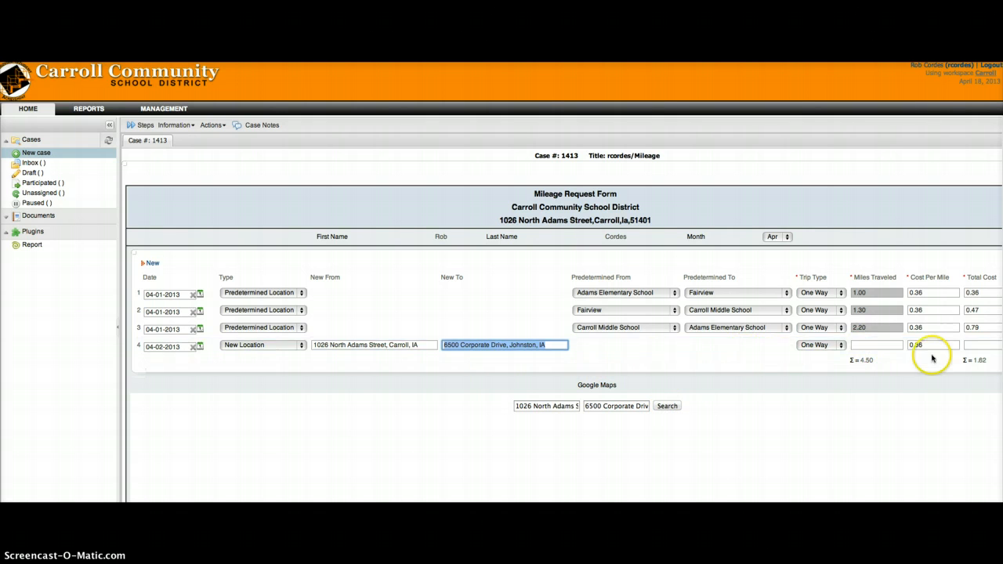
{"action": "left_click", "coordinate": [667, 406]}
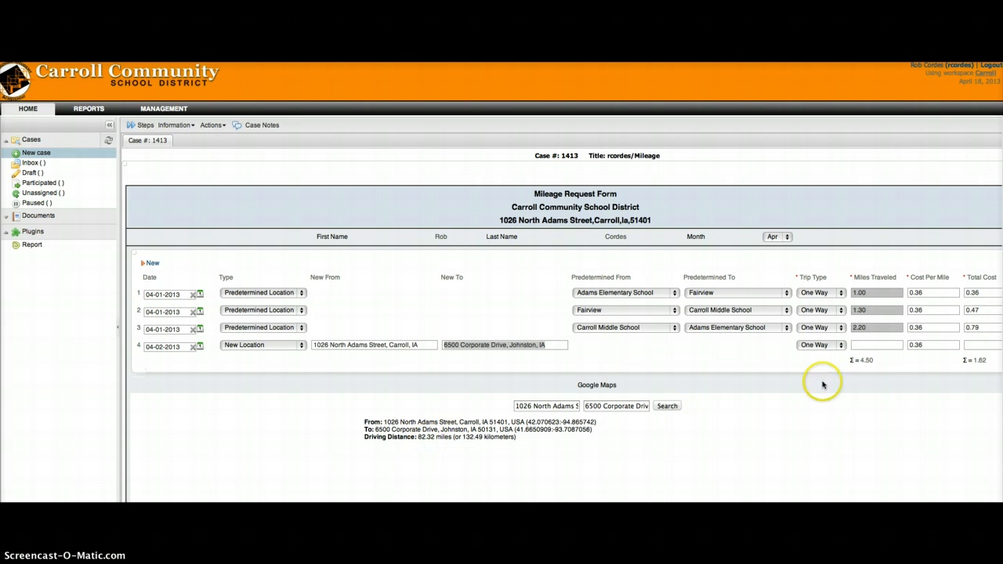
{"action": "left_click", "coordinate": [879, 345]}
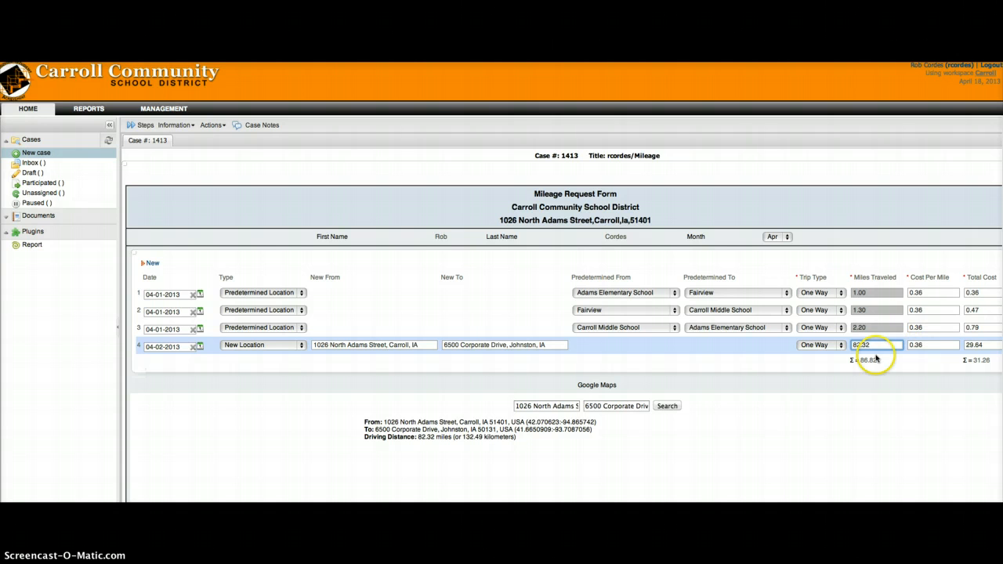
Step: Make row 4 a Round Trip, giving 164.64 miles and 59.27
{"action": "left_click", "coordinate": [841, 346]}
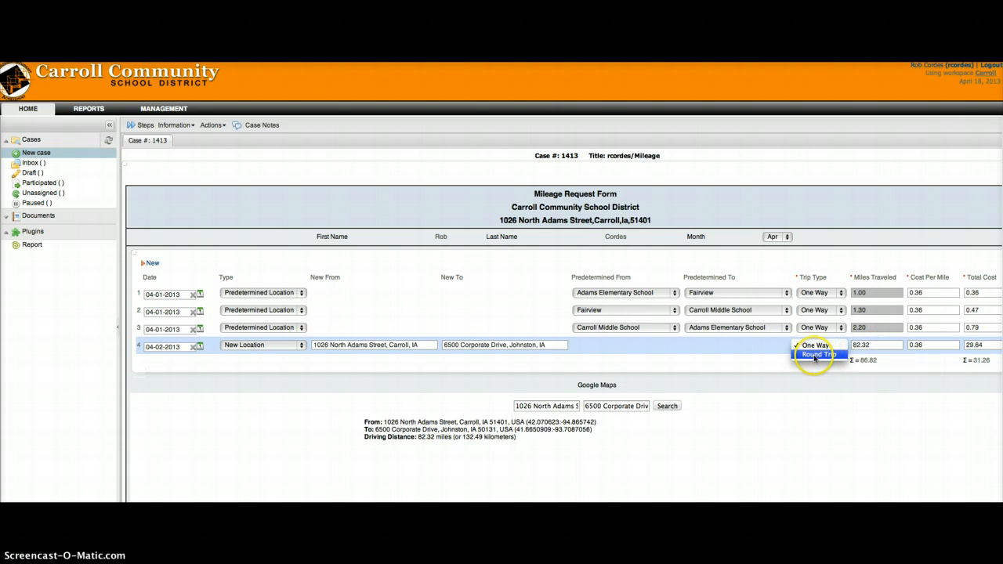
{"action": "left_click", "coordinate": [815, 355]}
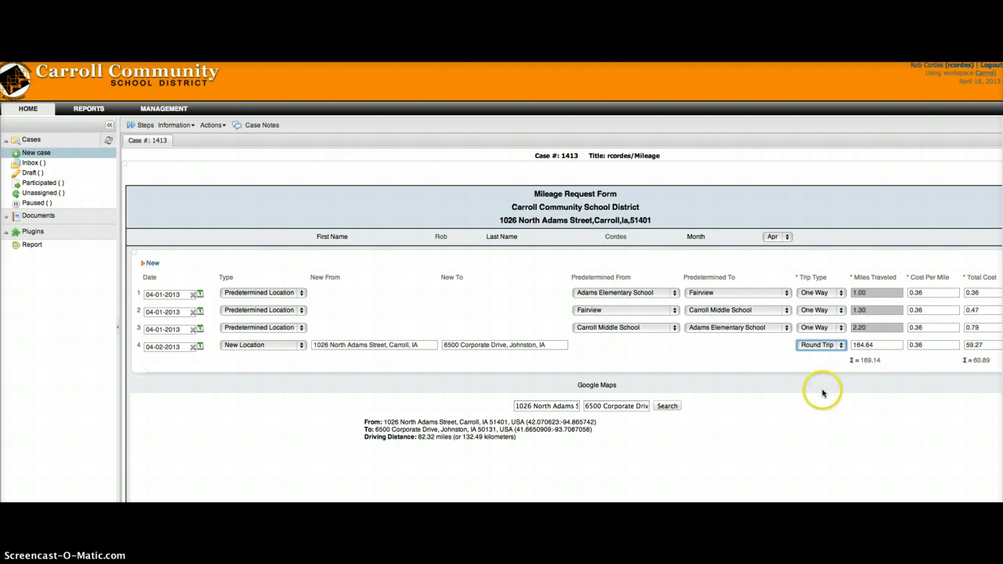
Step: Add trip row 5 dated 04-03-2013 using predetermined locations
{"action": "left_click", "coordinate": [149, 264]}
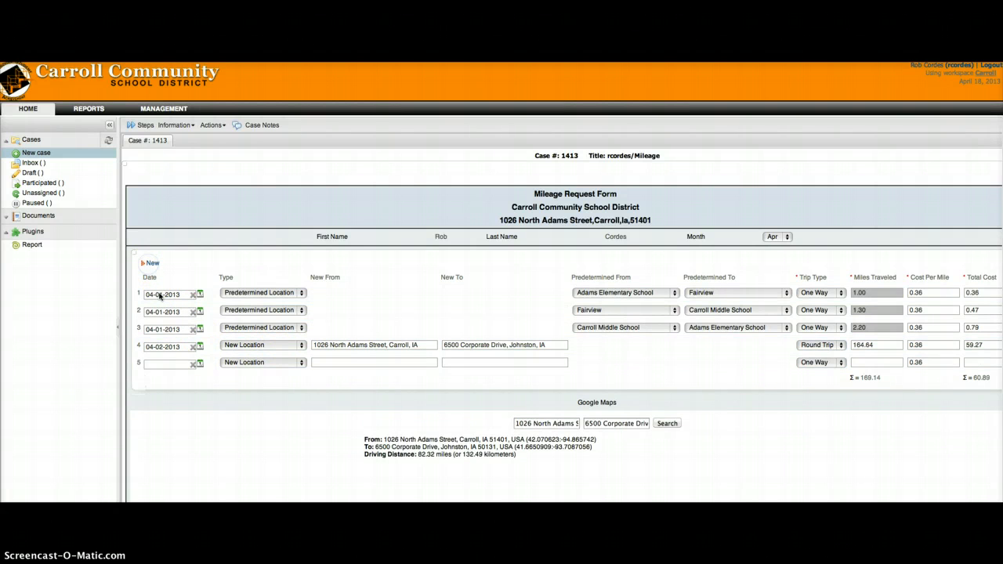
{"action": "left_click", "coordinate": [199, 364]}
{"action": "left_click", "coordinate": [241, 396]}
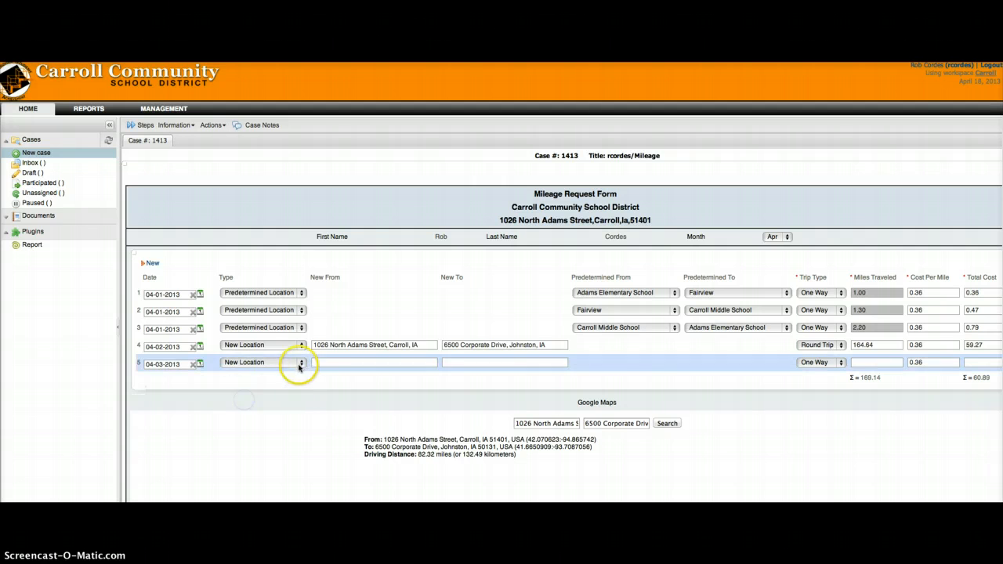
{"action": "left_click", "coordinate": [301, 363]}
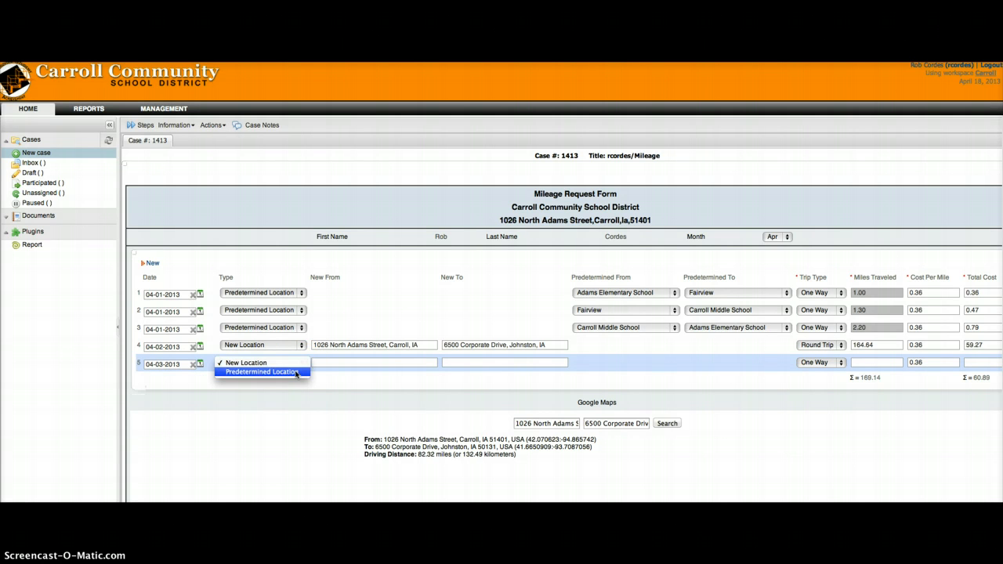
{"action": "left_click", "coordinate": [296, 372]}
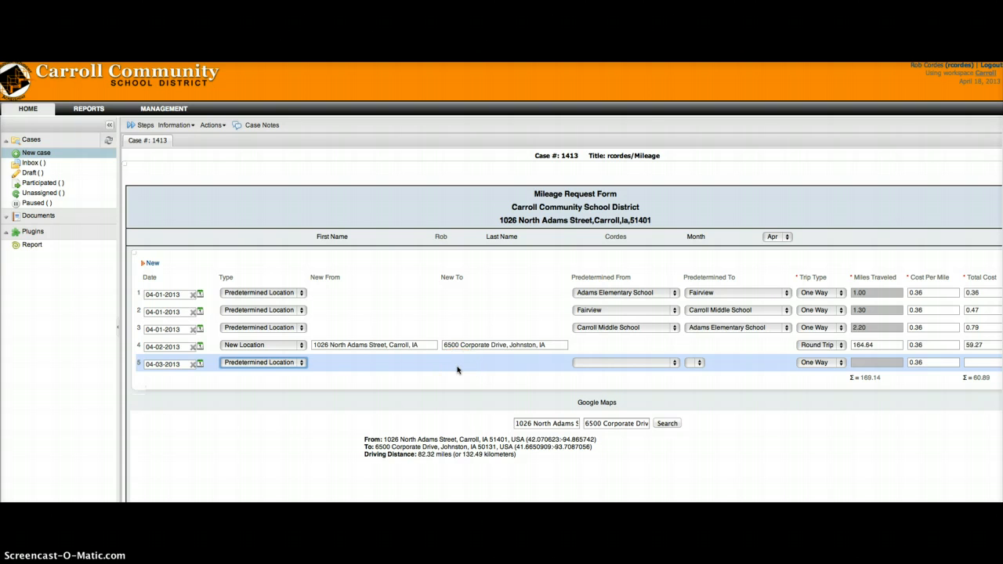
Step: Set row 5 from Adams Elementary School to Downtown as a Round Trip (0.60 miles, 0.22)
{"action": "left_click", "coordinate": [677, 363]}
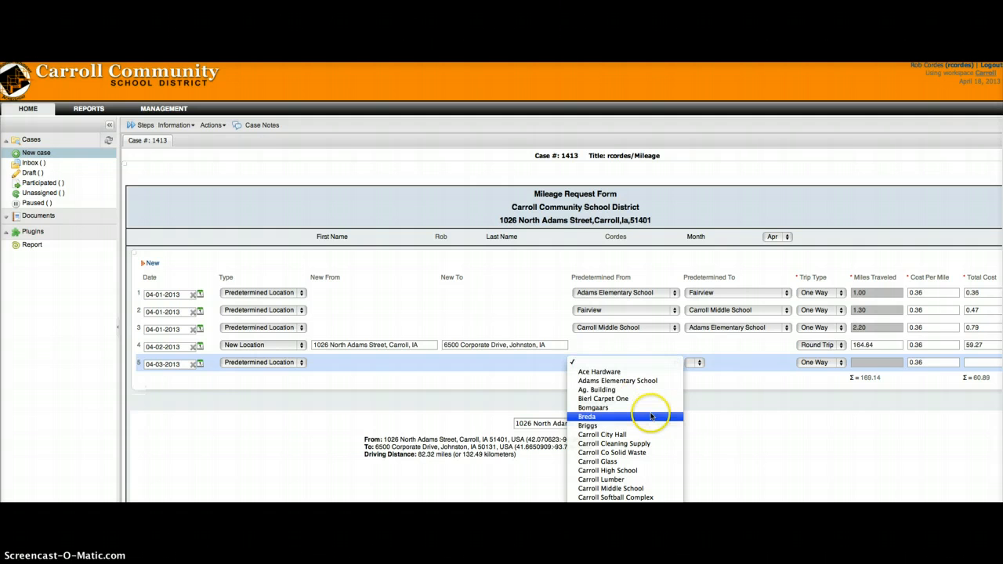
{"action": "scroll", "coordinate": [650, 428], "scroll_direction": "down", "scroll_amount": 3}
{"action": "scroll", "coordinate": [638, 436], "scroll_direction": "down", "scroll_amount": 1}
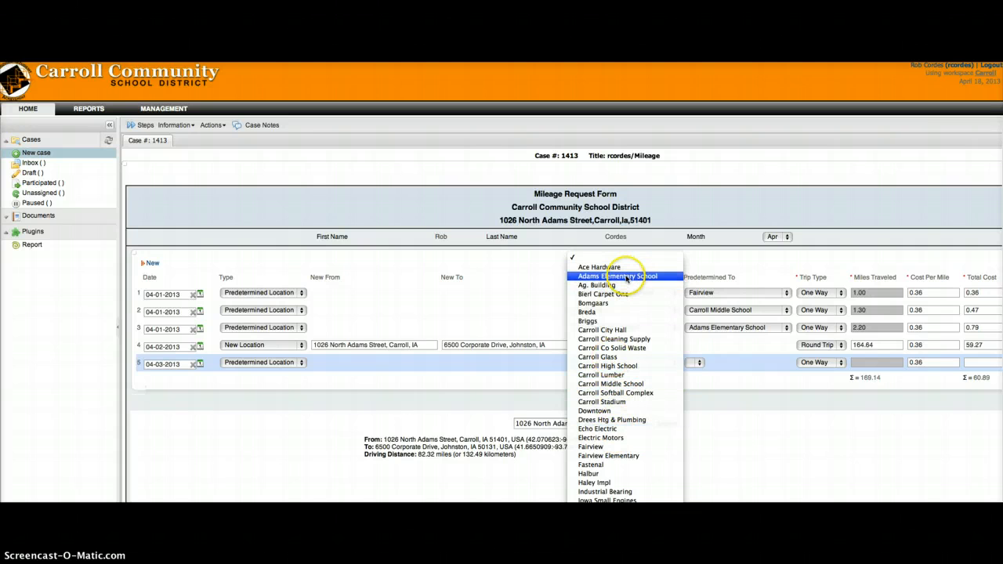
{"action": "left_click", "coordinate": [626, 277]}
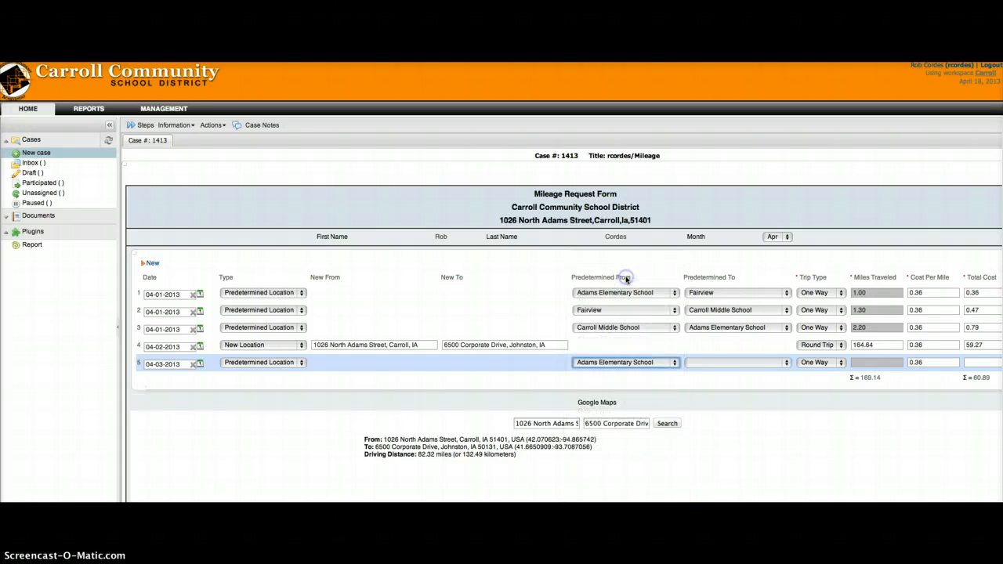
{"action": "left_click", "coordinate": [787, 363]}
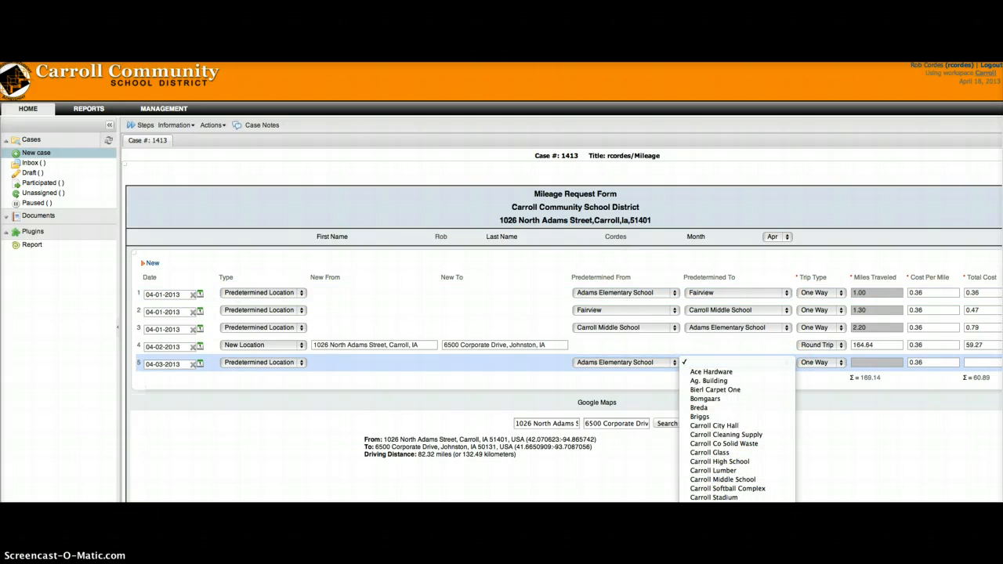
{"action": "left_click", "coordinate": [725, 506]}
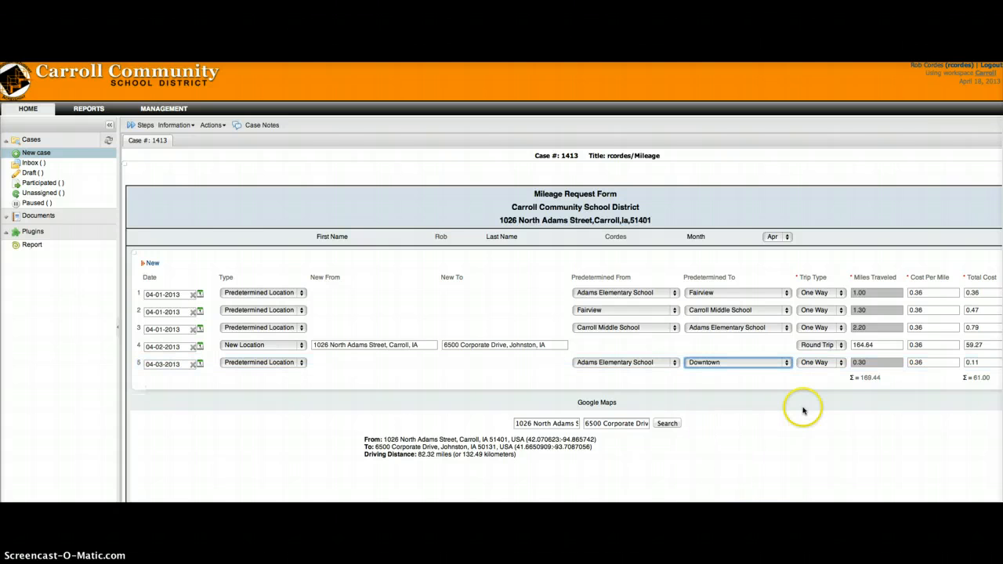
{"action": "left_click", "coordinate": [841, 365]}
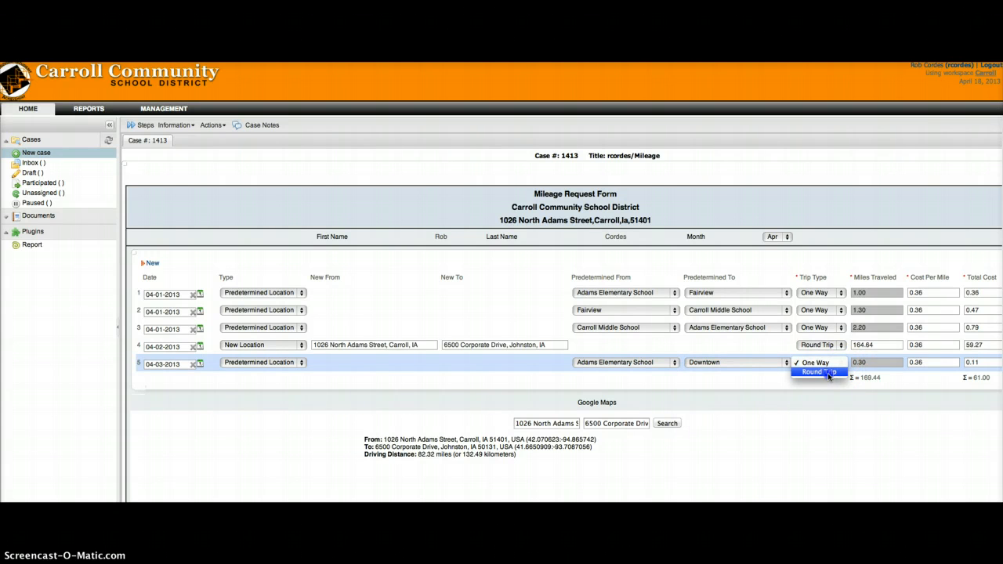
{"action": "left_click", "coordinate": [828, 373]}
{"action": "left_click", "coordinate": [877, 360]}
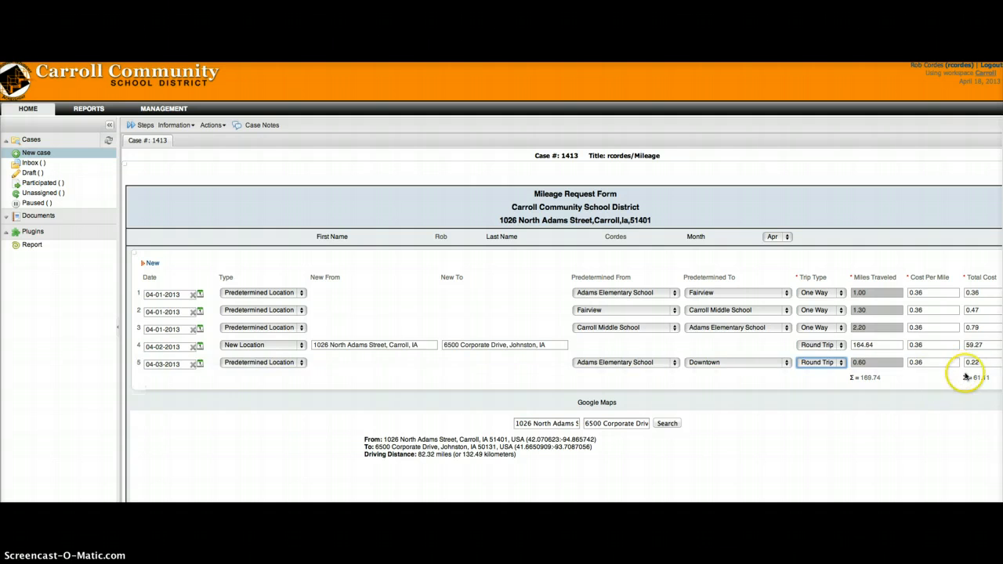
{"action": "scroll", "coordinate": [735, 452], "scroll_direction": "down", "scroll_amount": 3}
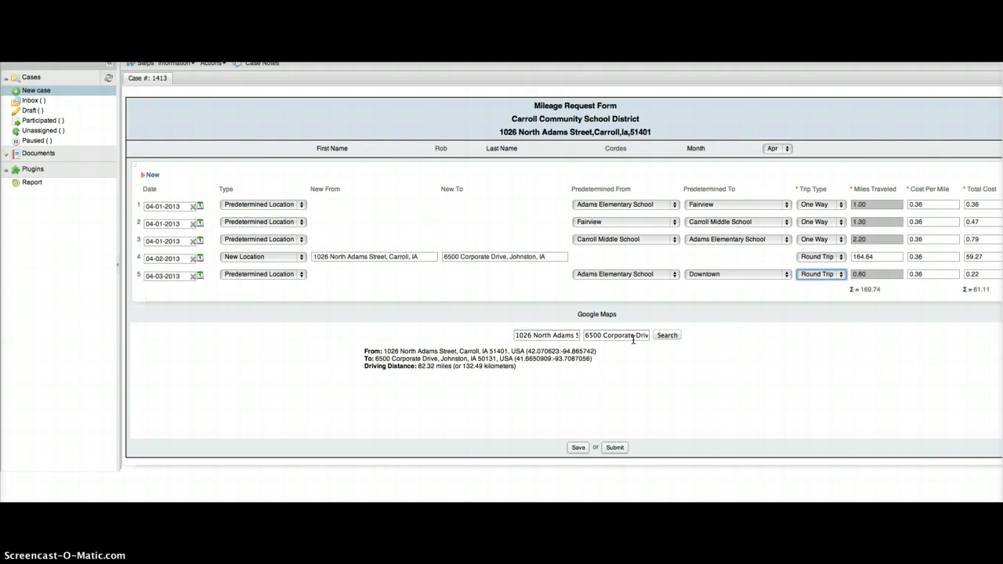
Step: Save the form through the Assign Task prompt, then refresh the Inbox and open case 1413
{"action": "left_click", "coordinate": [576, 449]}
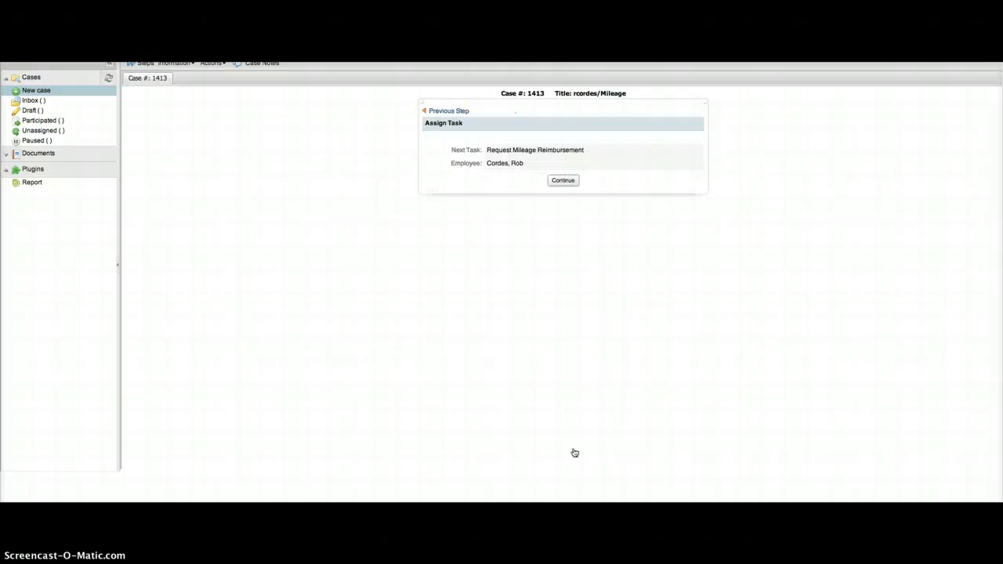
{"action": "left_click", "coordinate": [565, 181]}
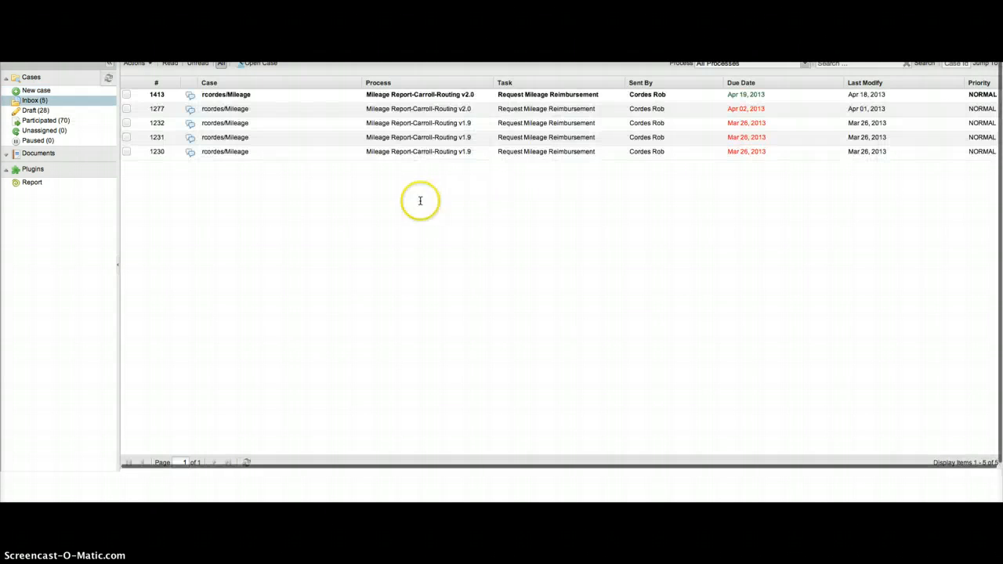
{"action": "left_click", "coordinate": [235, 95]}
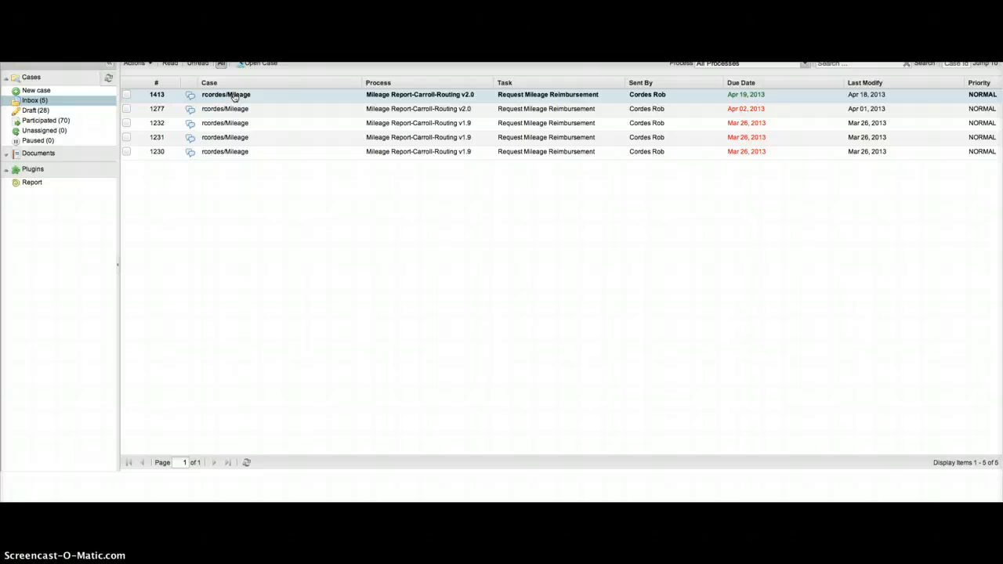
{"action": "left_click", "coordinate": [39, 101]}
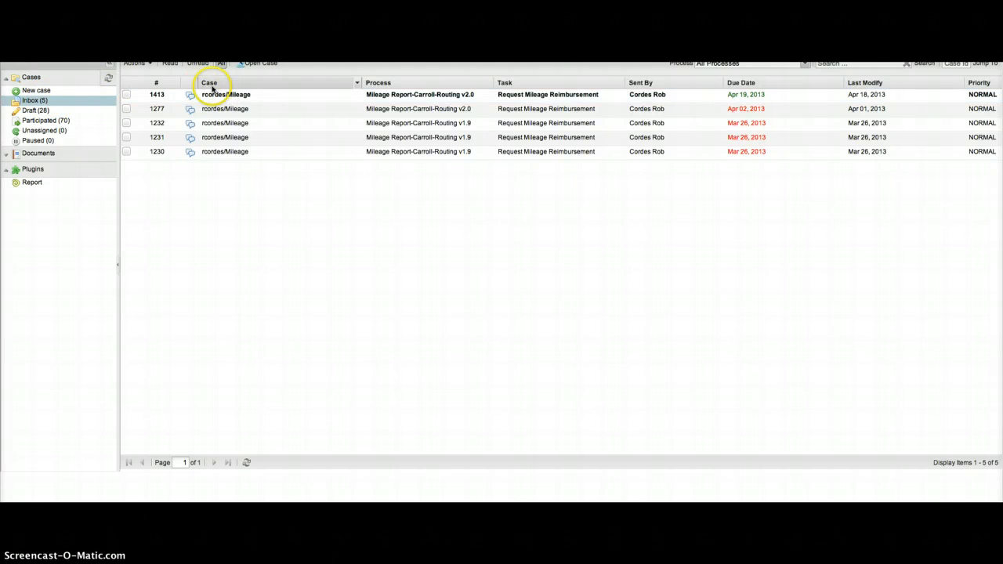
{"action": "left_click", "coordinate": [152, 96]}
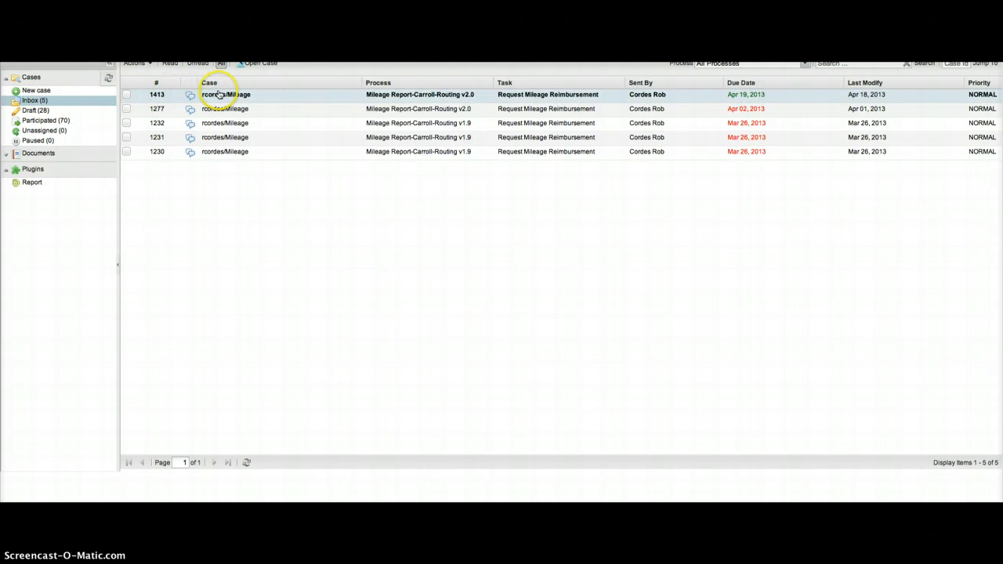
{"action": "left_click", "coordinate": [221, 95]}
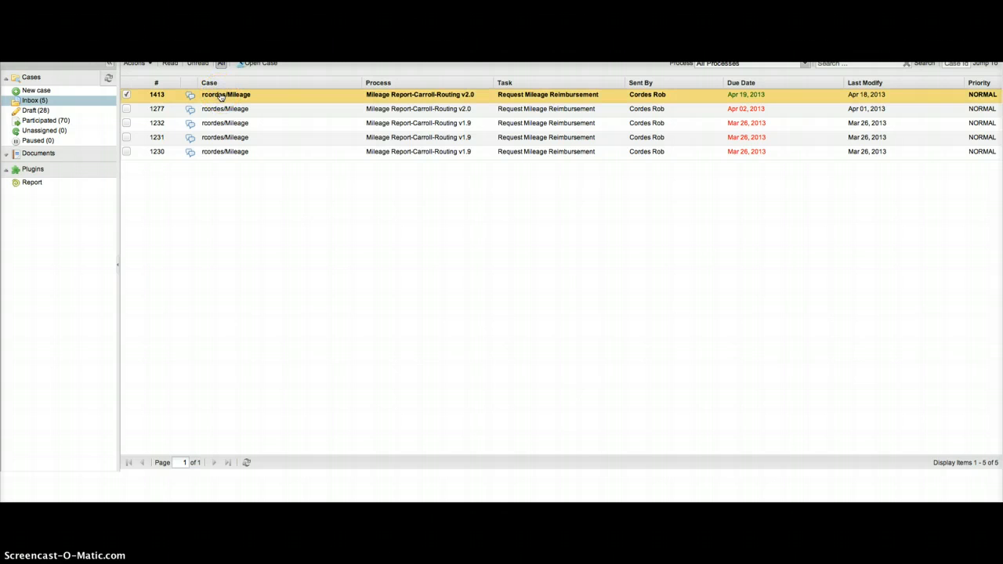
{"action": "double_click", "coordinate": [221, 95]}
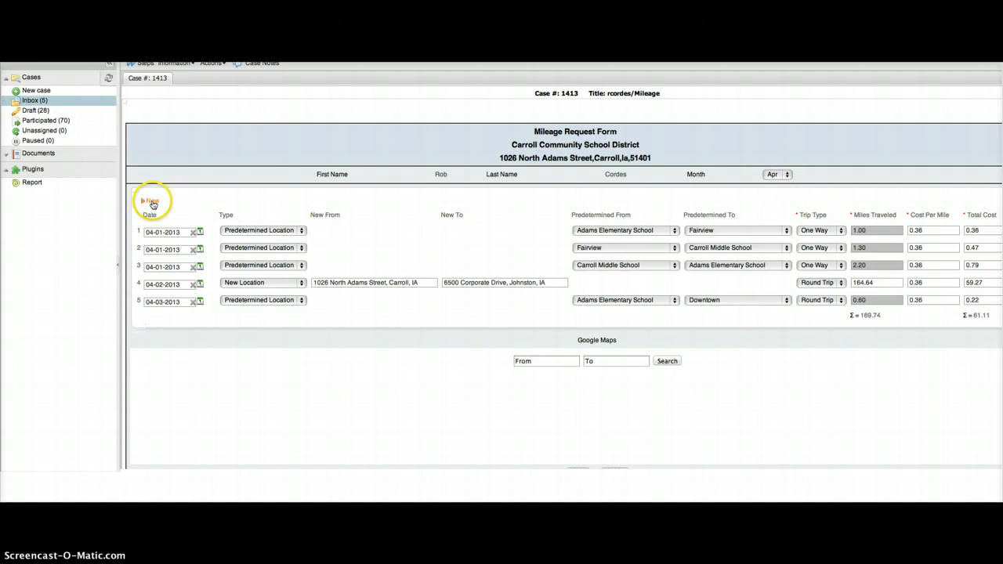
Step: Add a new trip row dated 04-16-2013
{"action": "left_click", "coordinate": [152, 202]}
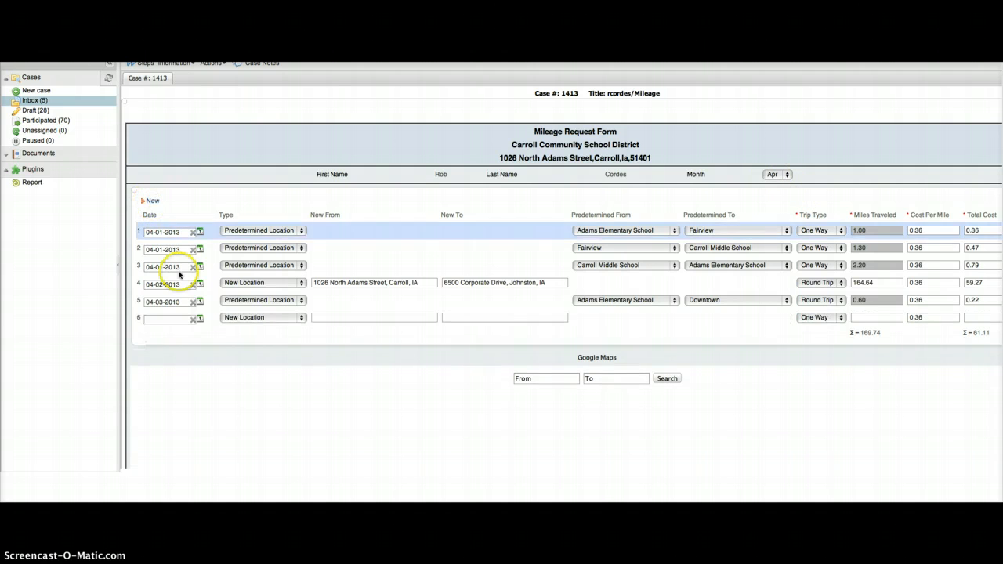
{"action": "left_click", "coordinate": [199, 320]}
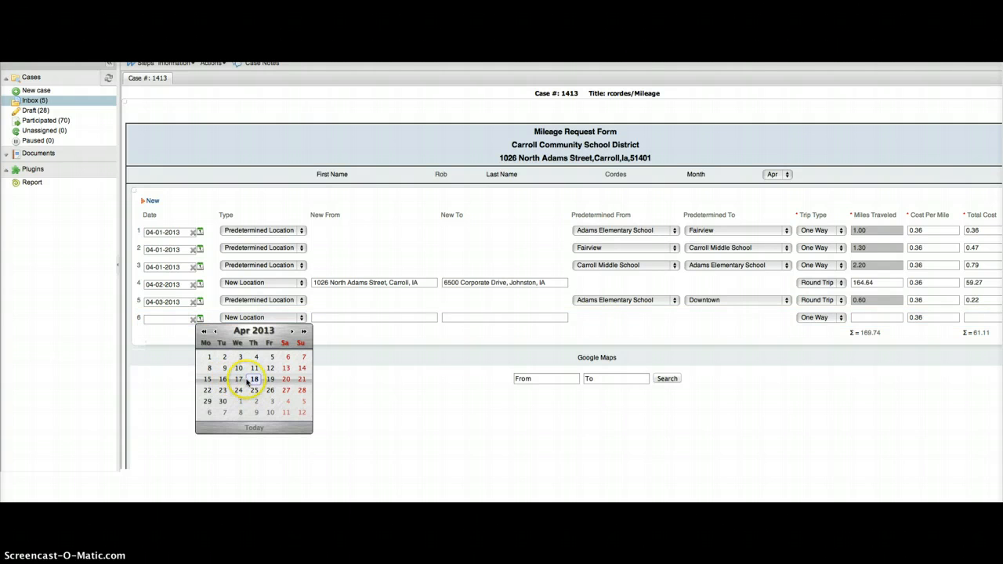
{"action": "left_click", "coordinate": [224, 380]}
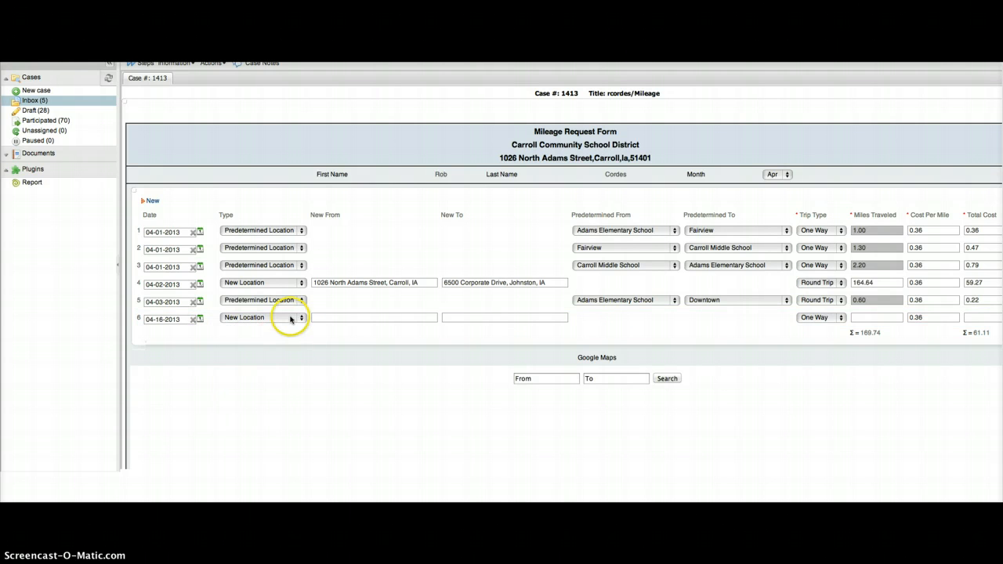
{"action": "left_click", "coordinate": [321, 318]}
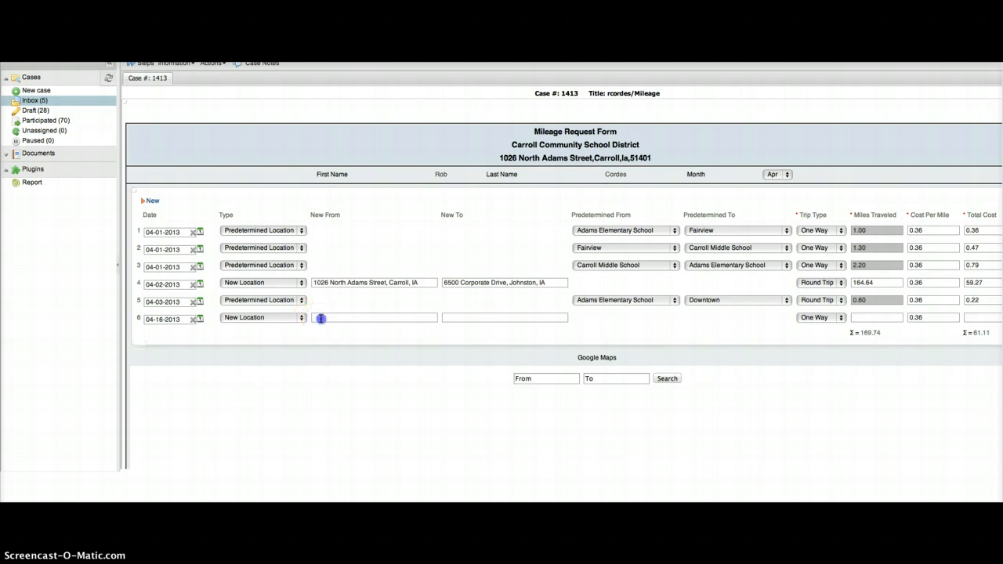
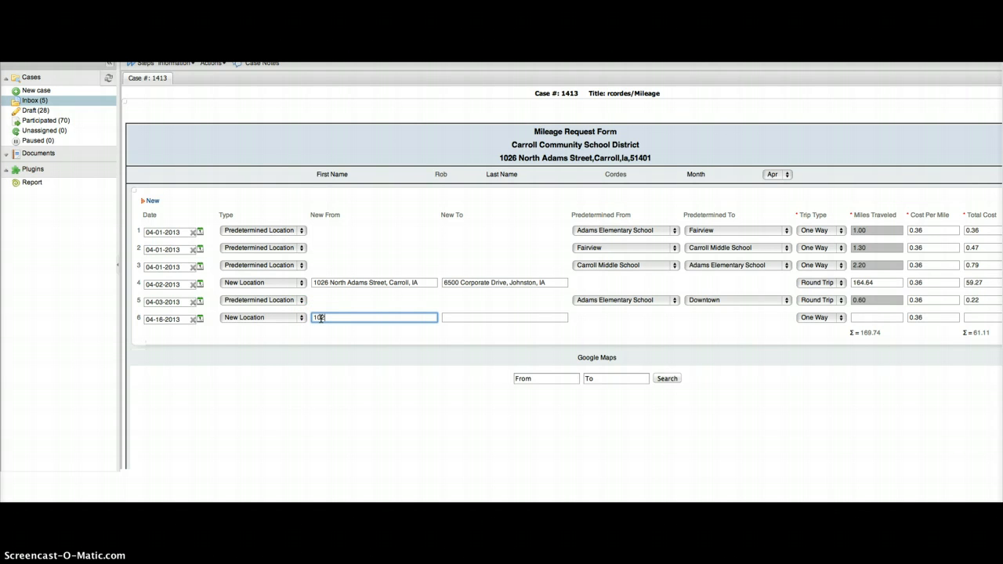
{"action": "key", "text": "Tab"}
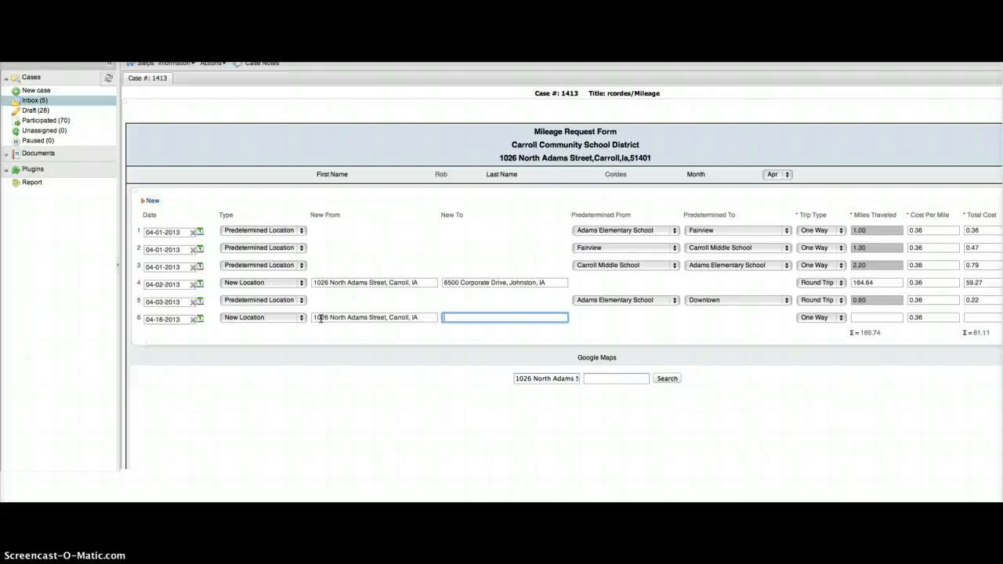
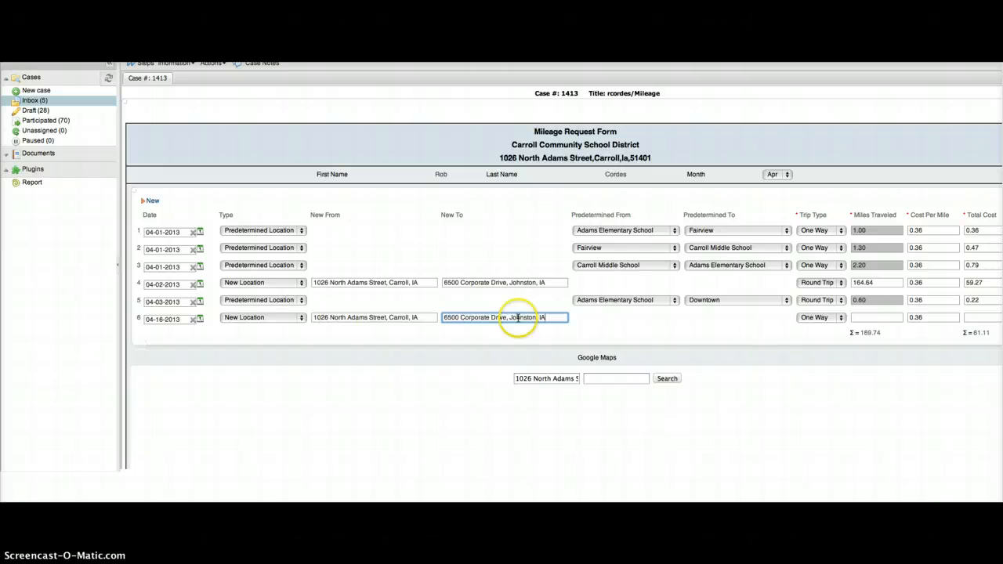
{"action": "key", "text": "Tab"}
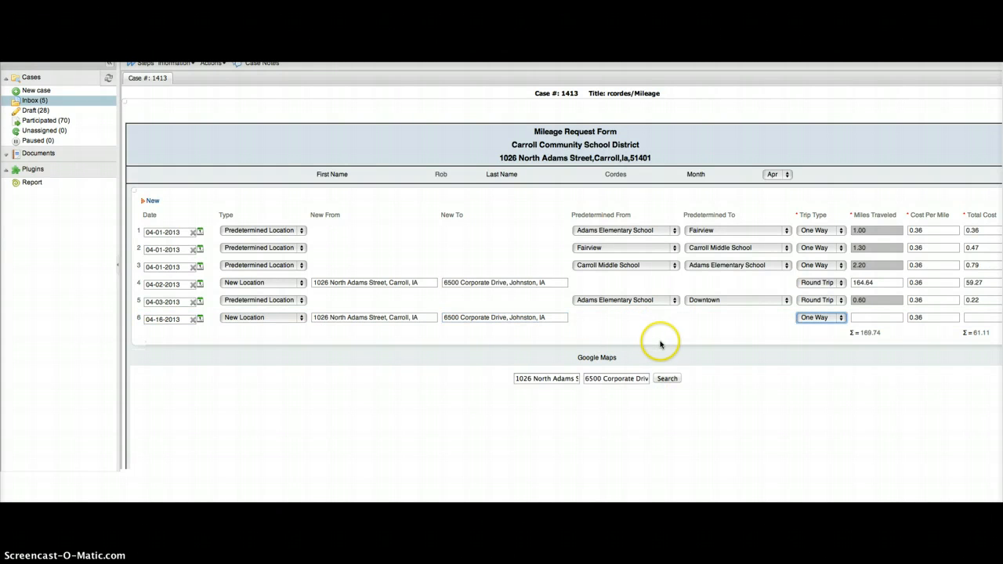
Step: Look up the distance, then give trip 6 82.32 miles as a Round Trip
{"action": "left_click", "coordinate": [667, 379]}
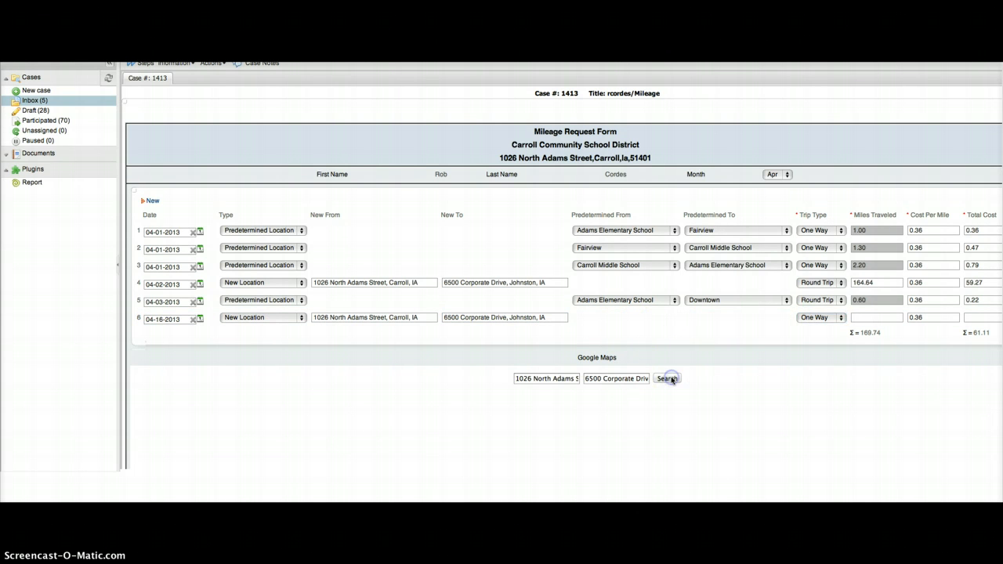
{"action": "left_click", "coordinate": [874, 316]}
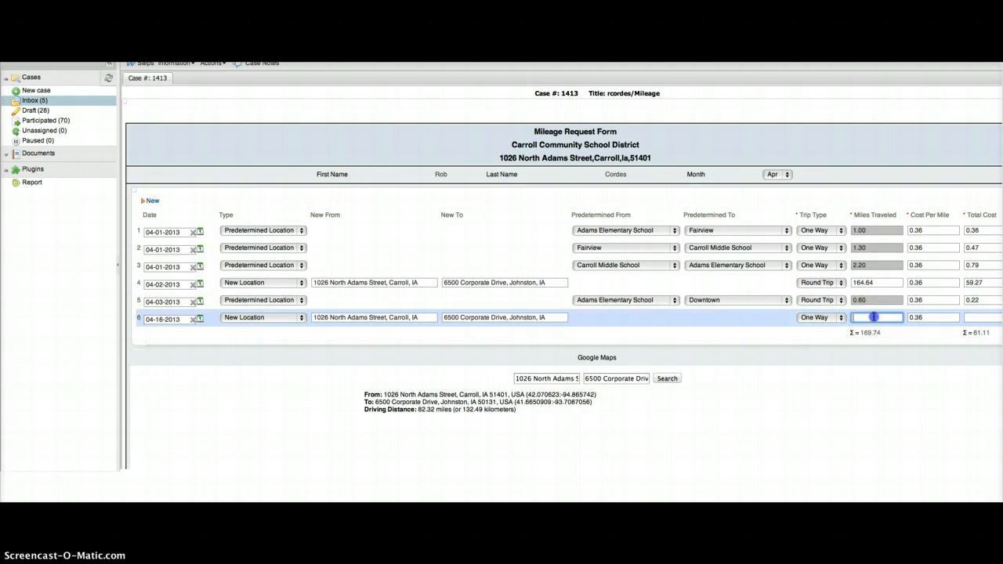
{"action": "type", "text": "82.32"}
{"action": "left_click", "coordinate": [823, 318]}
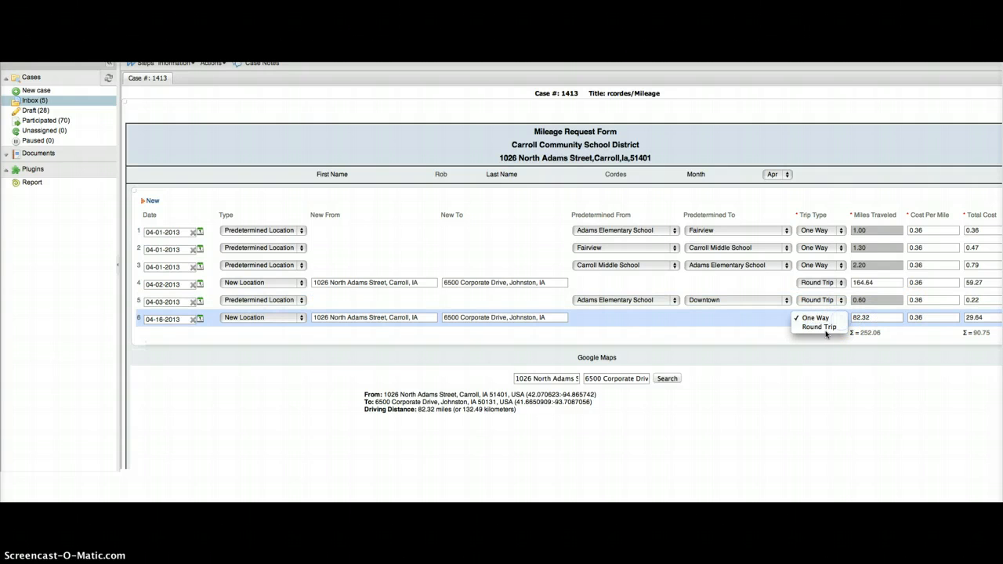
{"action": "left_click", "coordinate": [823, 328]}
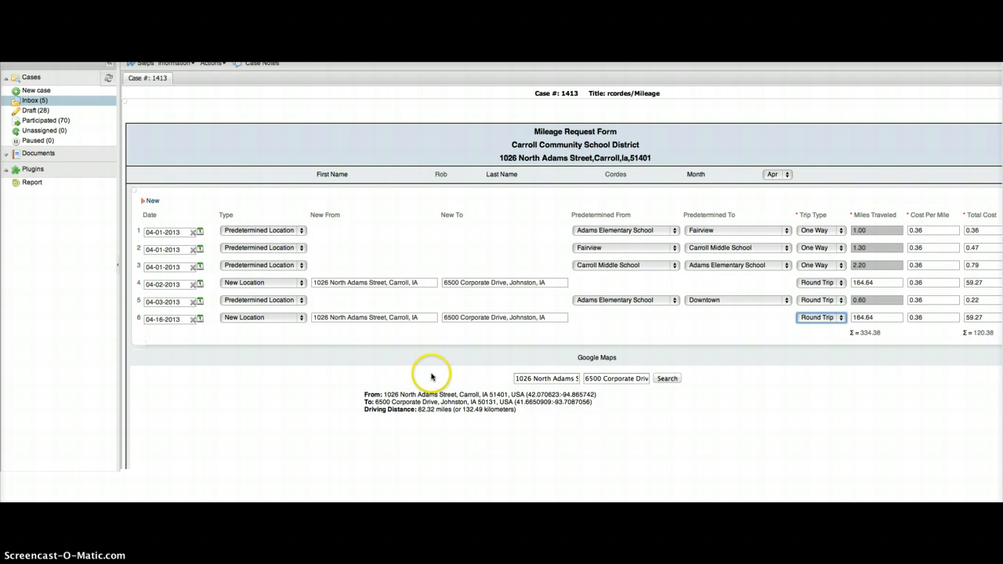
Step: Save the six-trip April form at 334.38 miles and 120.38 total cost
{"action": "scroll", "coordinate": [479, 423], "scroll_direction": "down", "scroll_amount": 2}
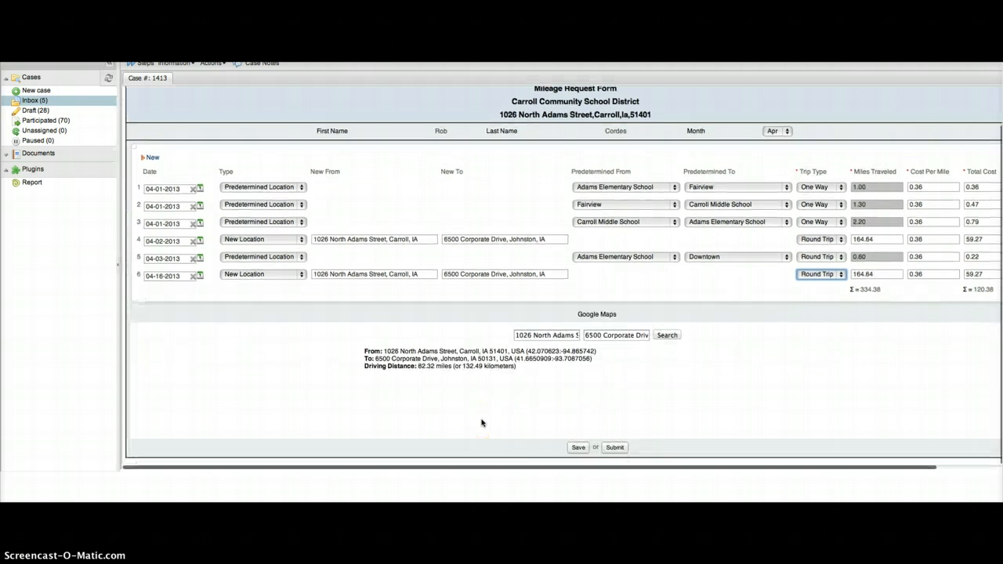
{"action": "left_click", "coordinate": [578, 448]}
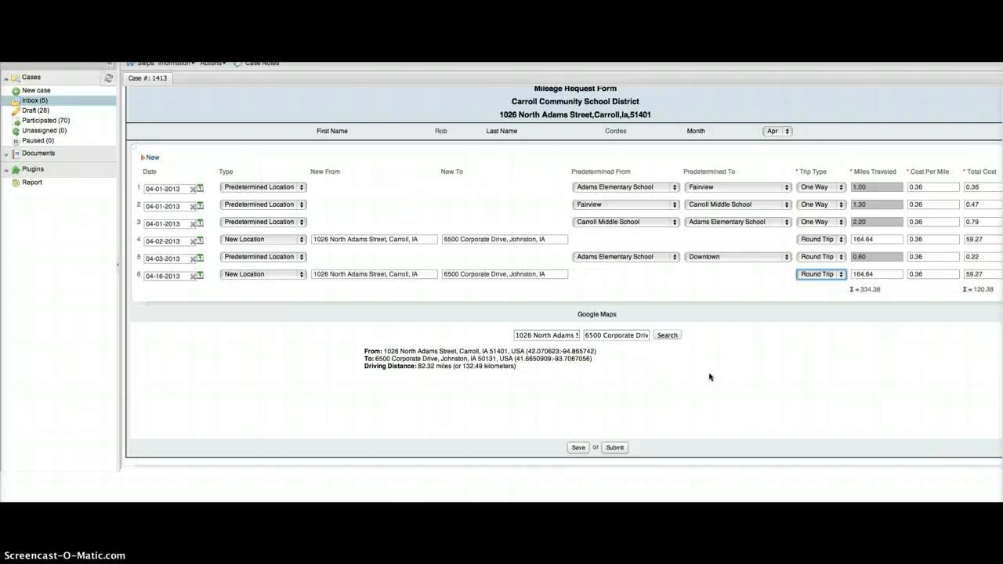
{"action": "left_click", "coordinate": [591, 395]}
{"action": "left_click", "coordinate": [580, 391]}
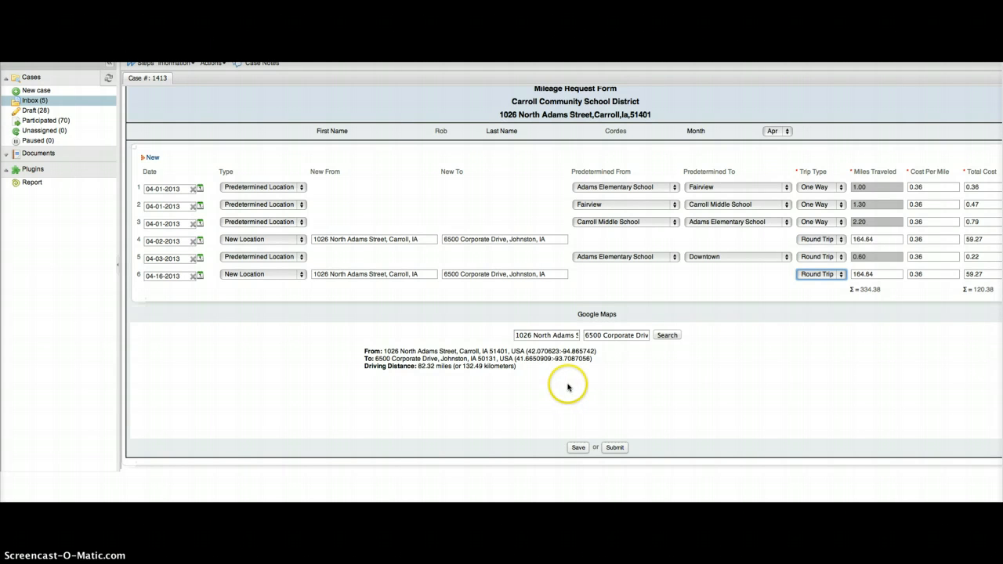